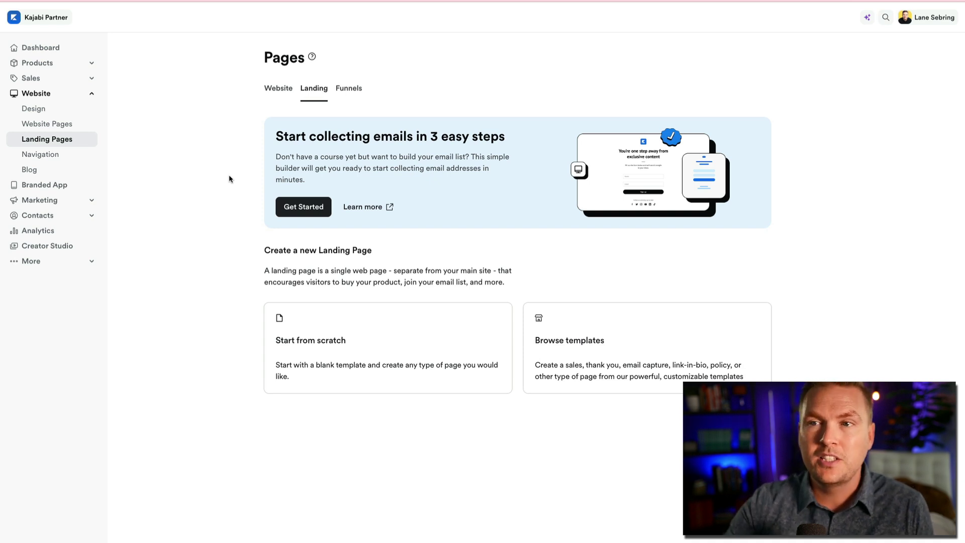
Step: Open the guided email-collection landing page builder, examine its page customization options, and exit it
{"action": "left_click", "coordinate": [300, 208]}
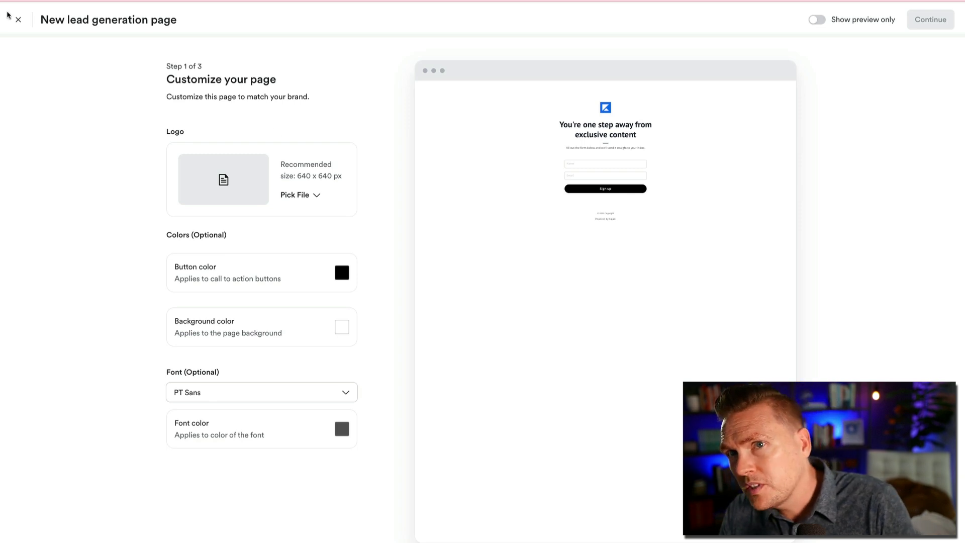
{"action": "key", "text": "Escape"}
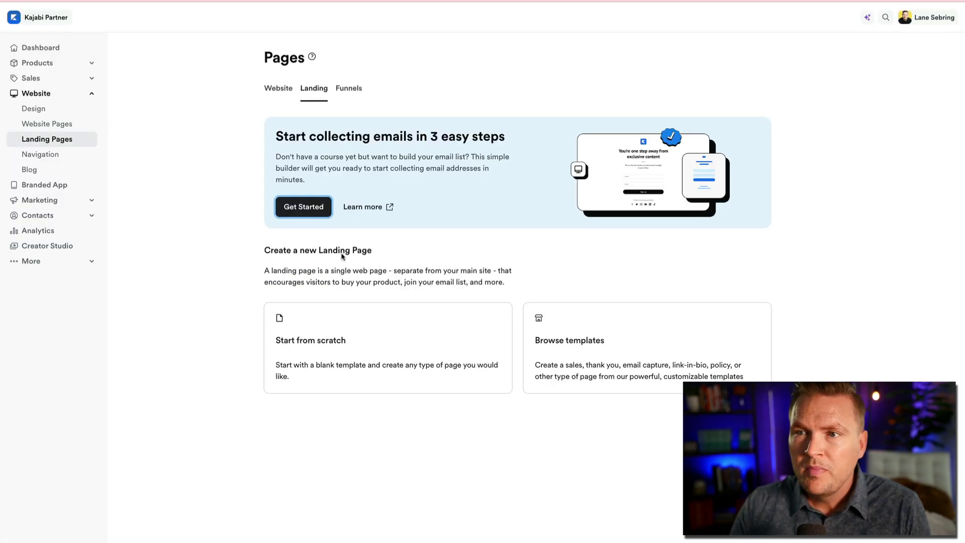
Step: Open the help article on creating a lead generation landing page and read its introduction and article outline
{"action": "left_click", "coordinate": [375, 208]}
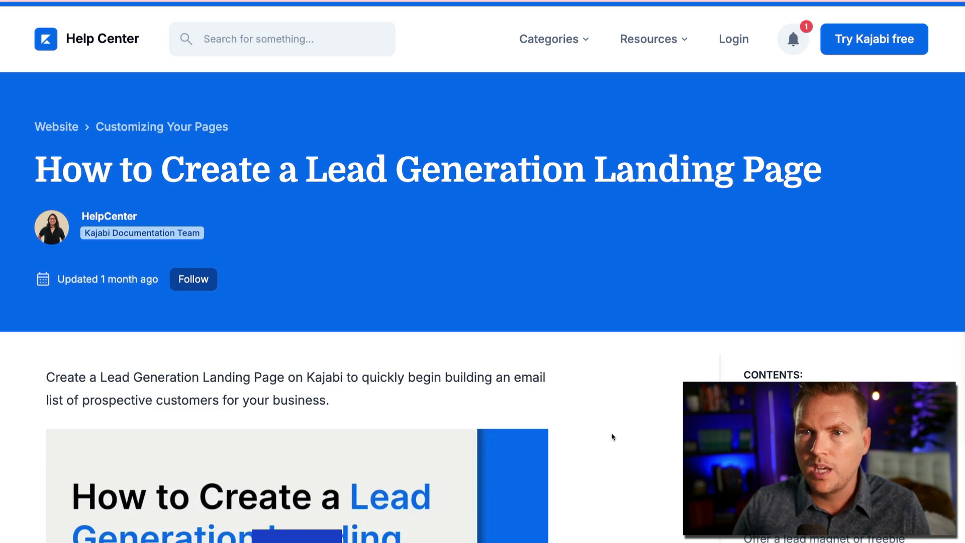
{"action": "scroll", "coordinate": [578, 445], "scroll_direction": "down", "scroll_amount": 4}
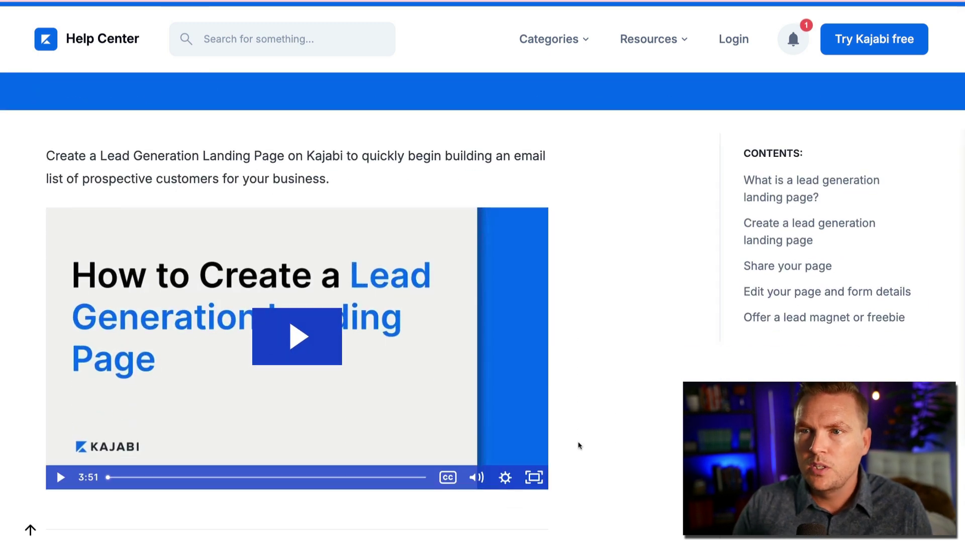
{"action": "scroll", "coordinate": [616, 361], "scroll_direction": "down", "scroll_amount": 1}
{"action": "scroll", "coordinate": [616, 361], "scroll_direction": "down", "scroll_amount": 10}
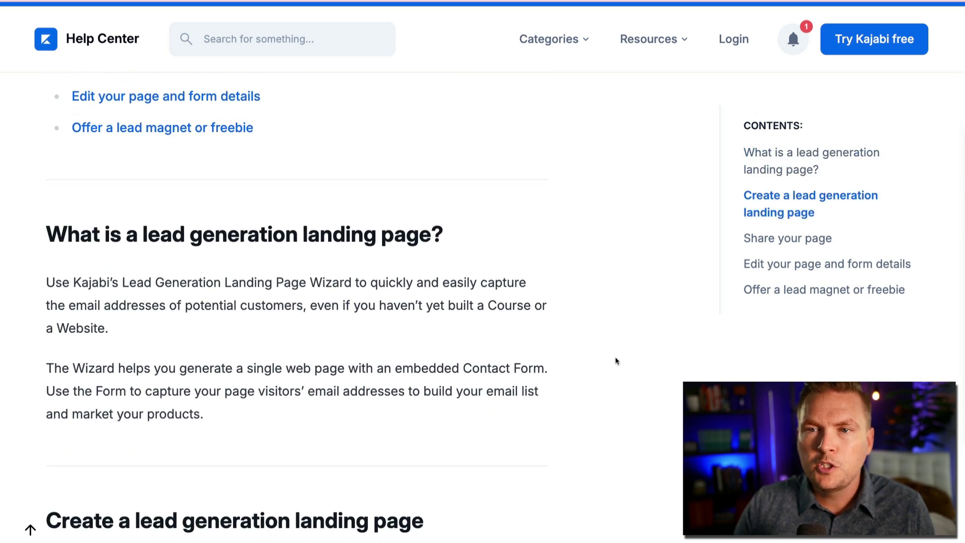
{"action": "scroll", "coordinate": [615, 361], "scroll_direction": "down", "scroll_amount": 1}
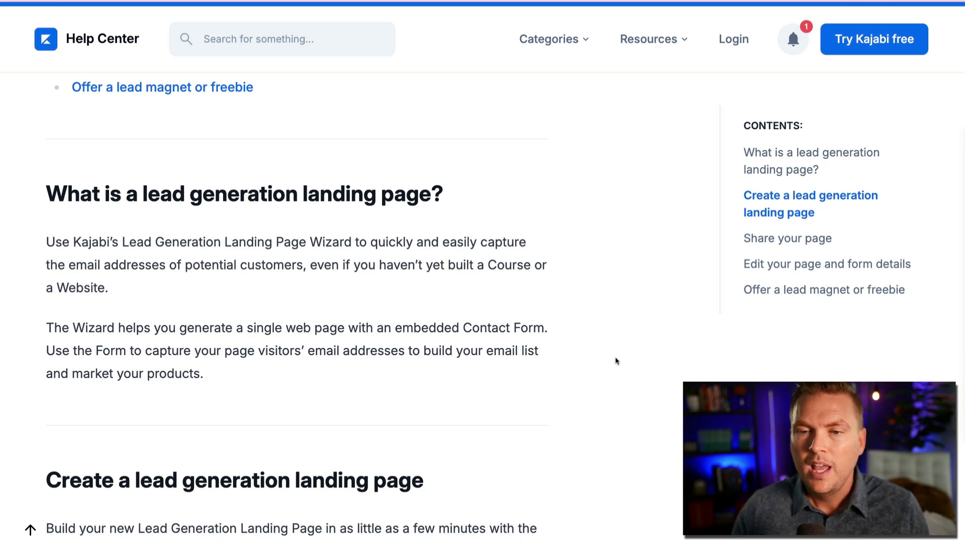
{"action": "scroll", "coordinate": [359, 302], "scroll_direction": "up", "scroll_amount": 5}
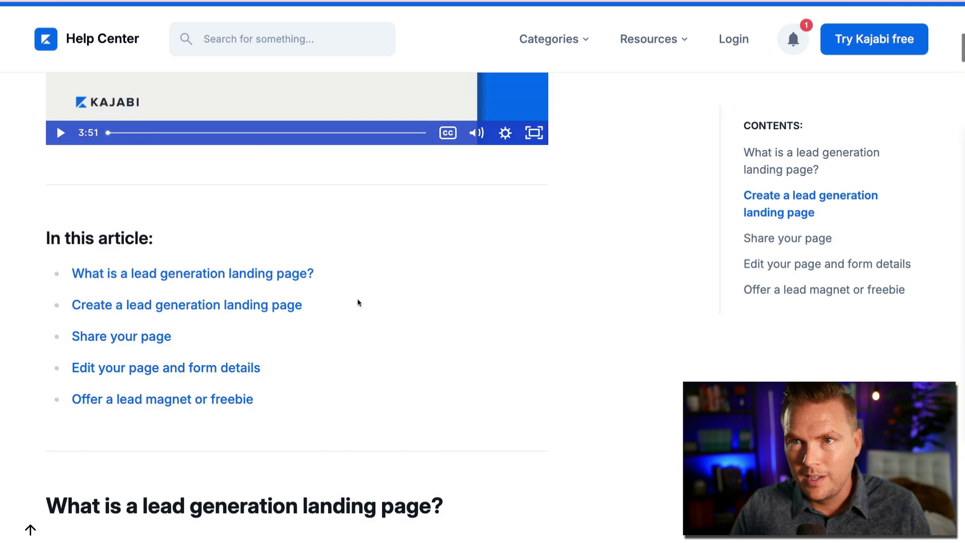
{"action": "scroll", "coordinate": [359, 302], "scroll_direction": "up", "scroll_amount": 5}
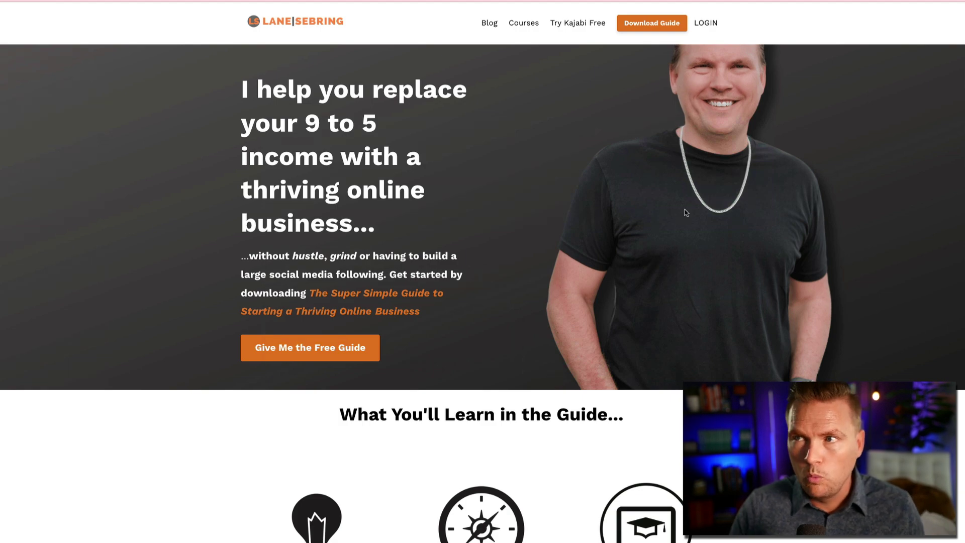
Step: Examine the example website's home page down to its footer and open its Courses page
{"action": "scroll", "coordinate": [788, 312], "scroll_direction": "down", "scroll_amount": 10}
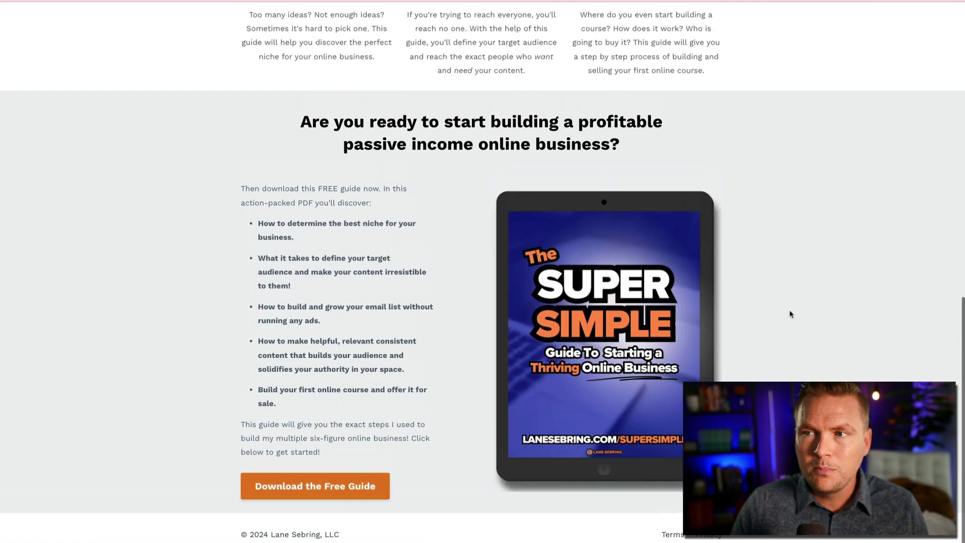
{"action": "scroll", "coordinate": [789, 311], "scroll_direction": "up", "scroll_amount": 15}
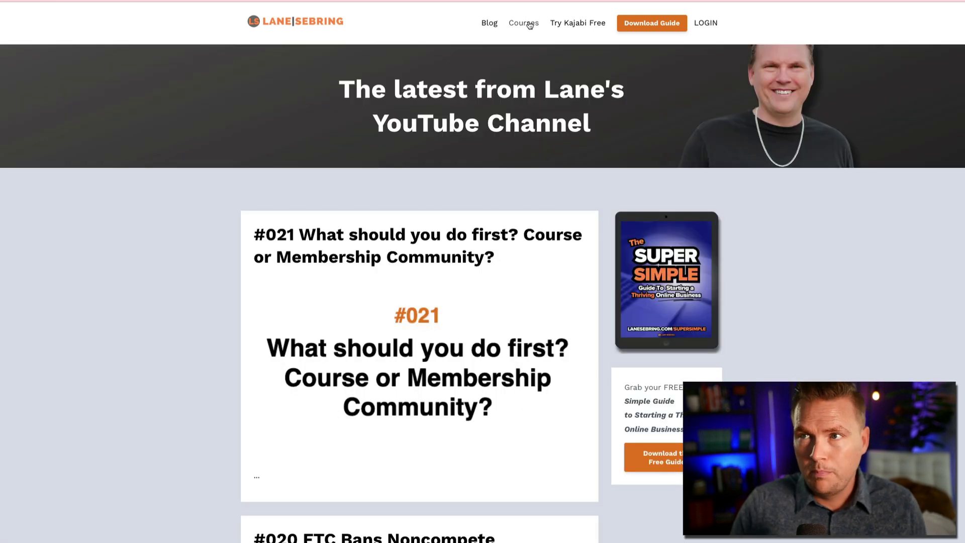
{"action": "left_click", "coordinate": [525, 25]}
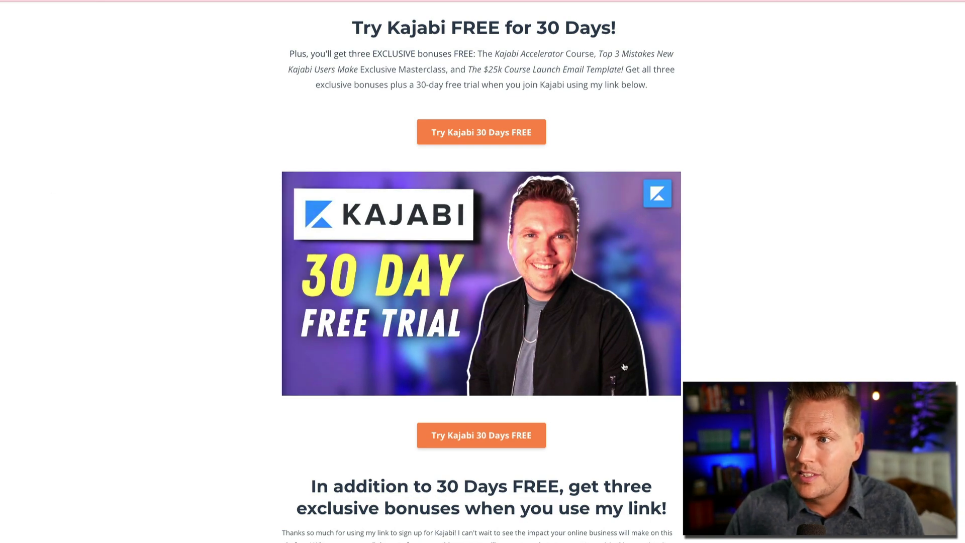
Step: Examine the 30-day free trial landing page, including its offer and exclusive bonuses section
{"action": "scroll", "coordinate": [55, 197], "scroll_direction": "down", "scroll_amount": 10}
{"action": "scroll", "coordinate": [779, 247], "scroll_direction": "up", "scroll_amount": 3}
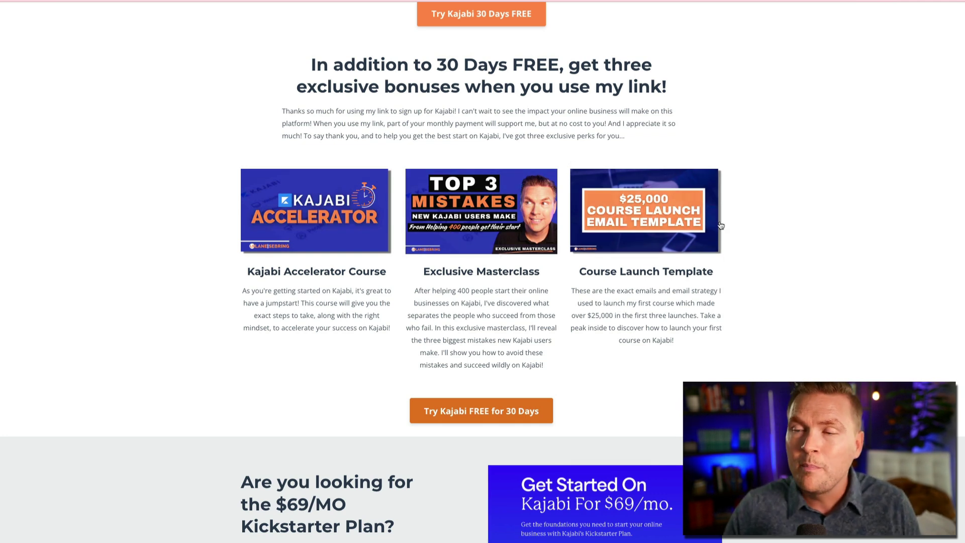
{"action": "scroll", "coordinate": [721, 224], "scroll_direction": "up", "scroll_amount": 1}
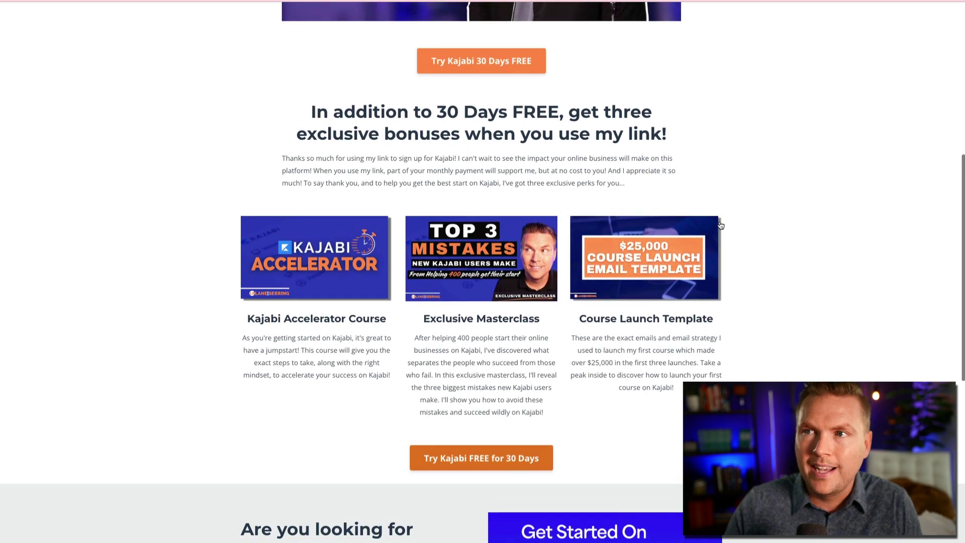
{"action": "scroll", "coordinate": [720, 224], "scroll_direction": "up", "scroll_amount": 5}
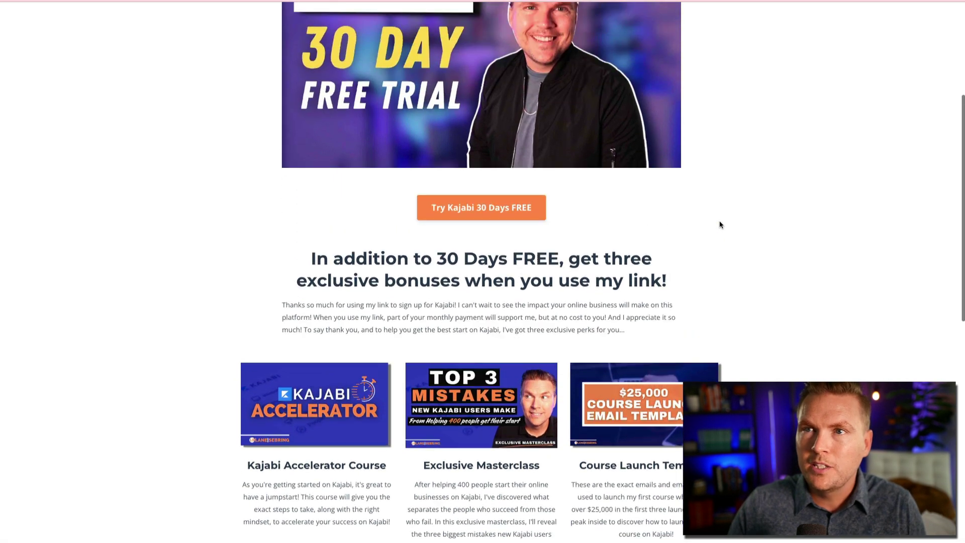
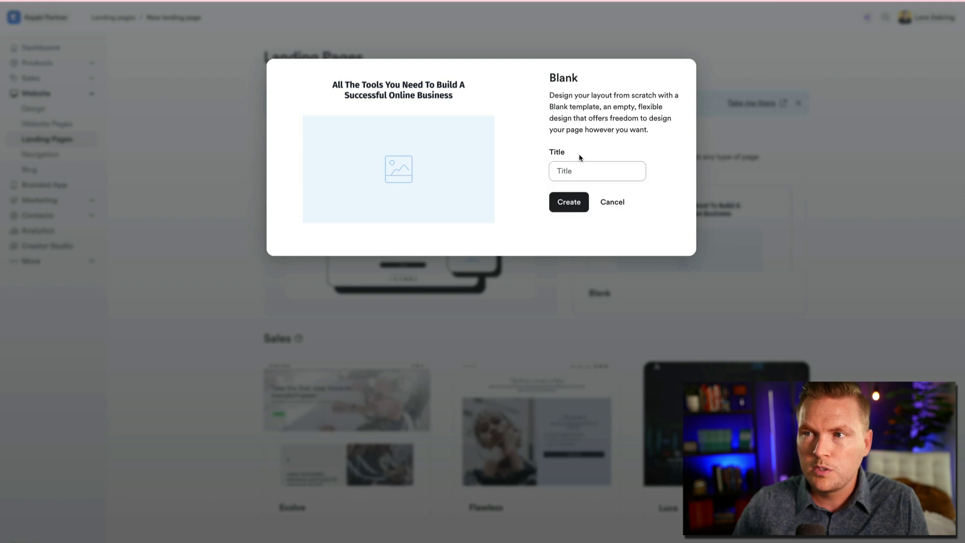
Step: Create a landing page from the Blank template with the title "test"
{"action": "left_click", "coordinate": [575, 172]}
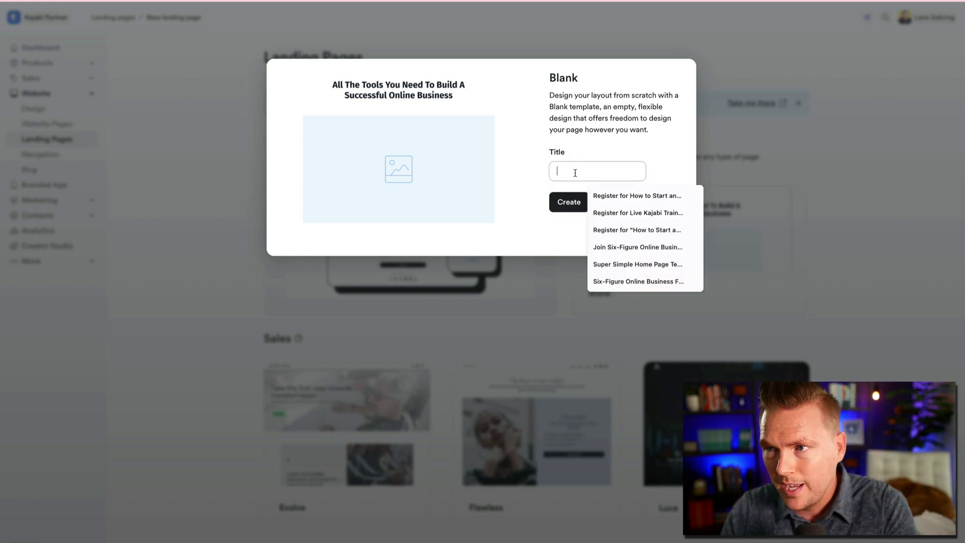
{"action": "type", "text": "test"}
{"action": "left_click", "coordinate": [575, 202]}
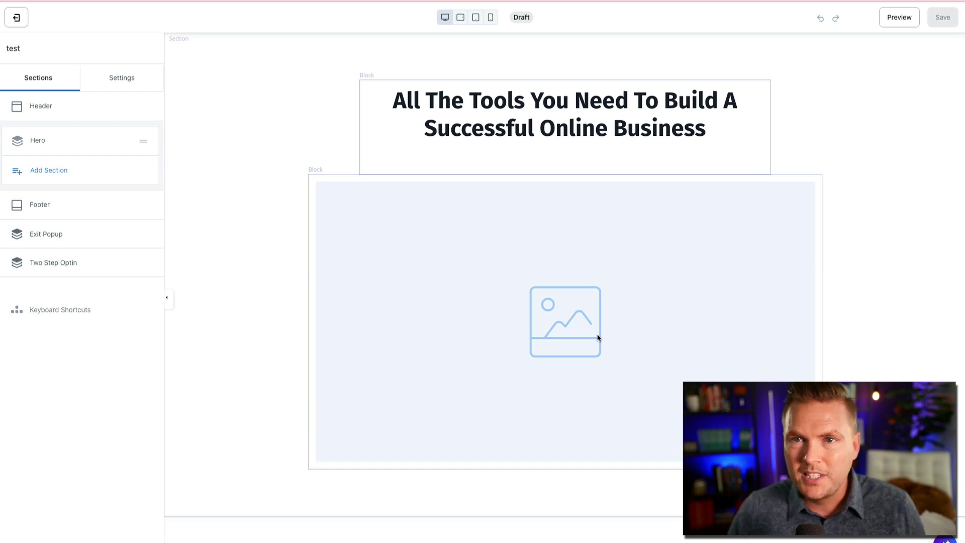
Step: Replace the hero section's heading text with "My awesome PDF Guide"
{"action": "left_click", "coordinate": [528, 125]}
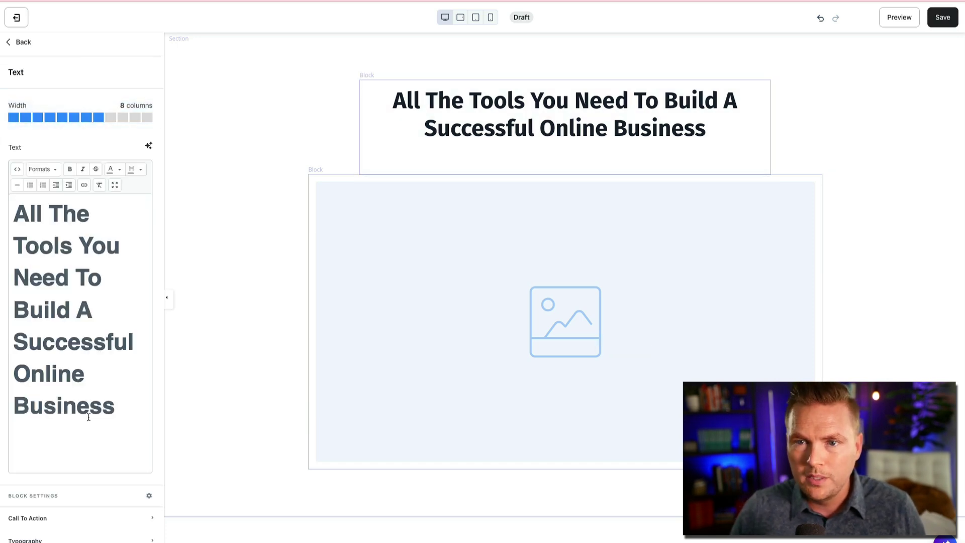
{"action": "left_click_drag", "start_coordinate": [113, 416], "coordinate": [13, 206]}
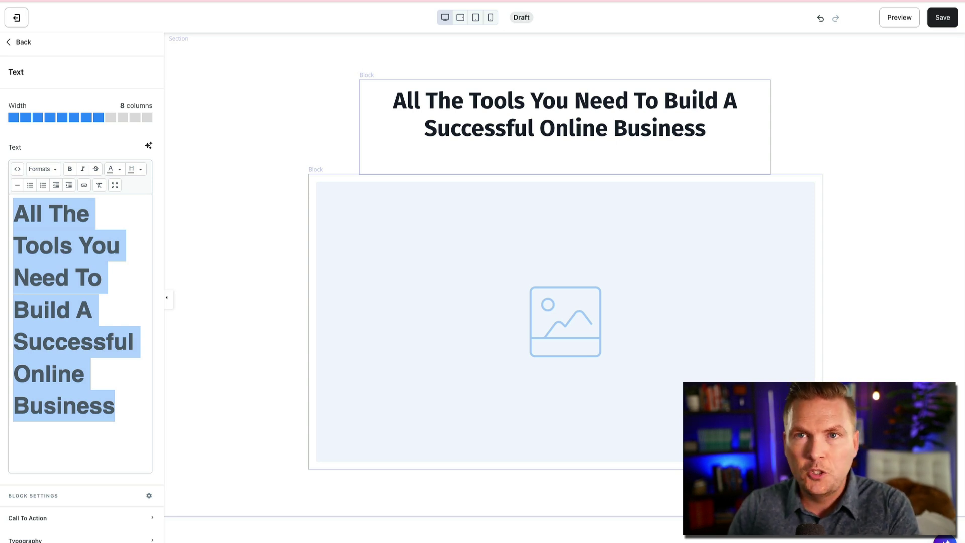
{"action": "type", "text": "M"}
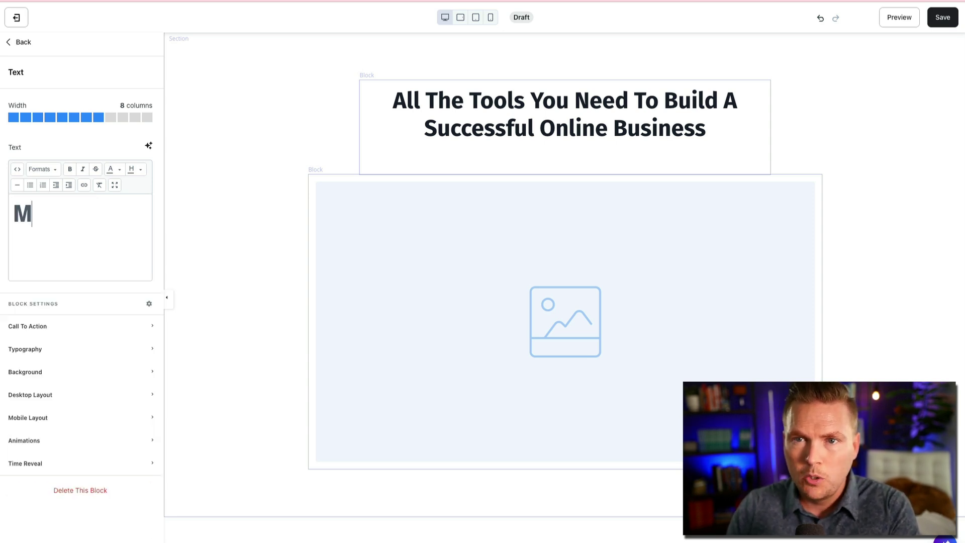
{"action": "type", "text": "y awesome PDF Guide"}
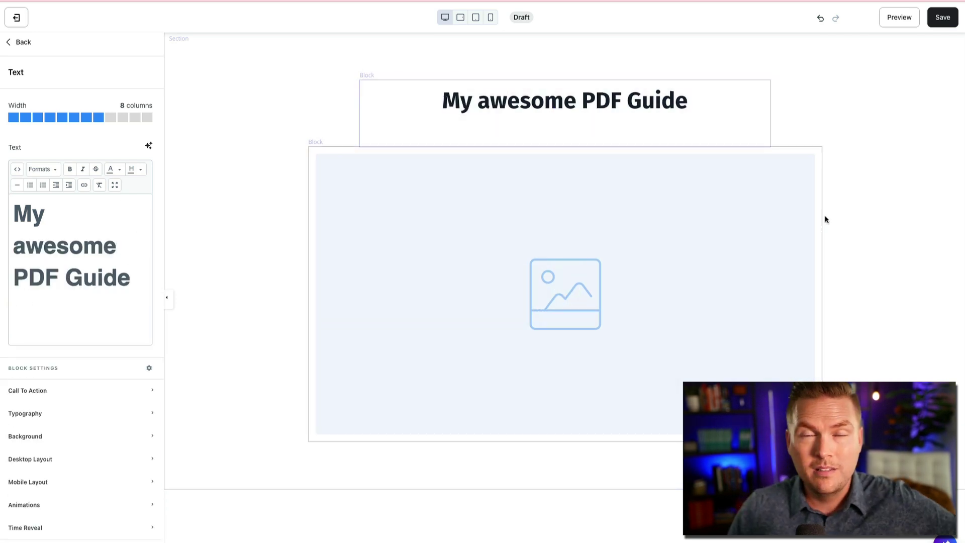
Step: Open the hero image block's settings and look through the recently used images without choosing one
{"action": "left_click", "coordinate": [590, 252]}
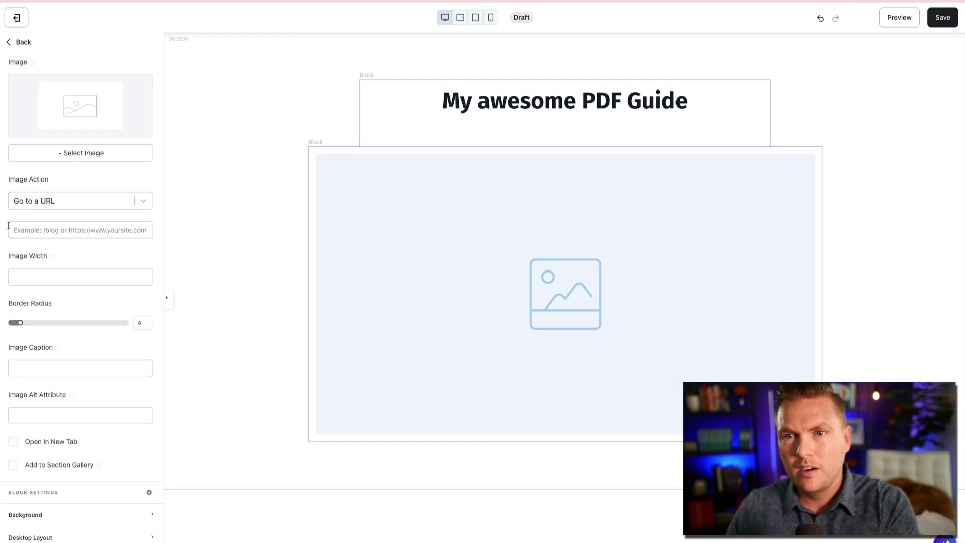
{"action": "left_click", "coordinate": [61, 153]}
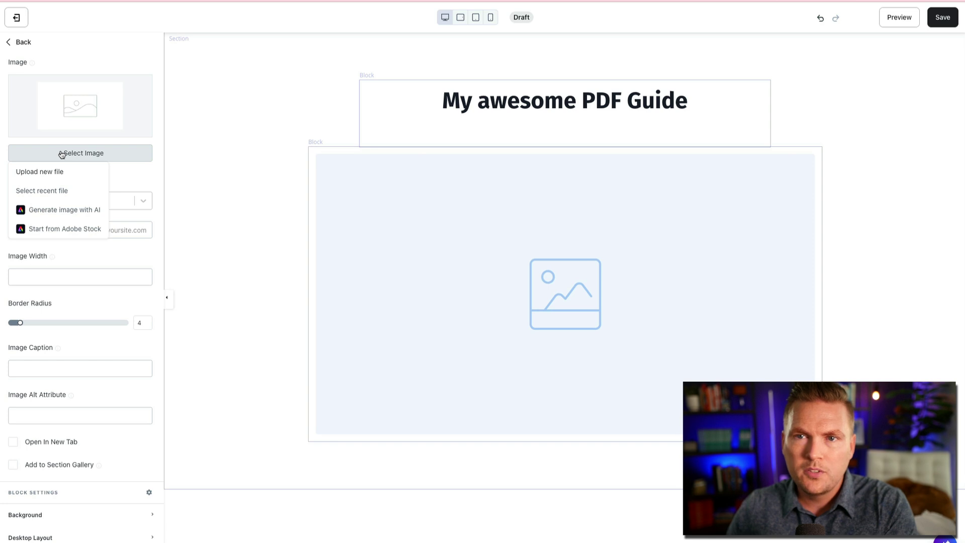
{"action": "left_click", "coordinate": [38, 194]}
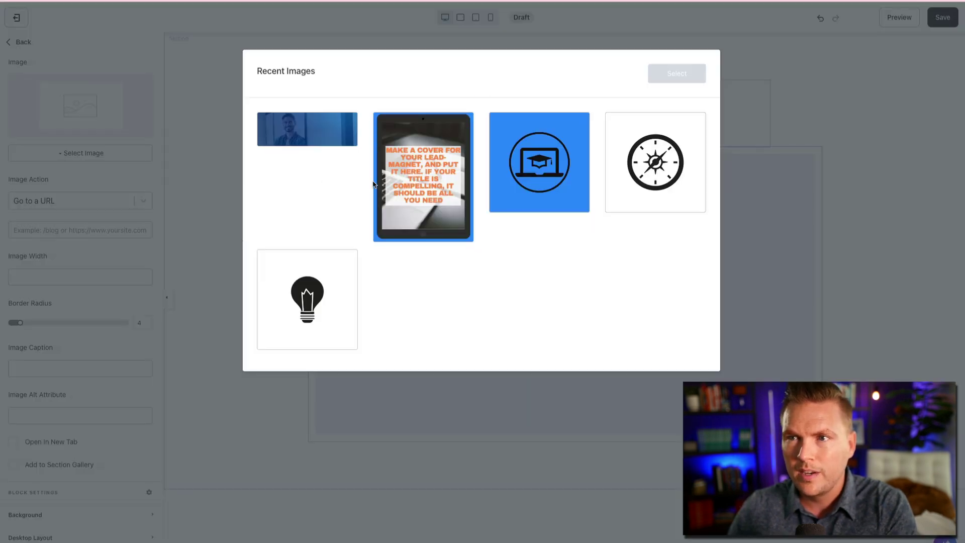
{"action": "left_click", "coordinate": [200, 174]}
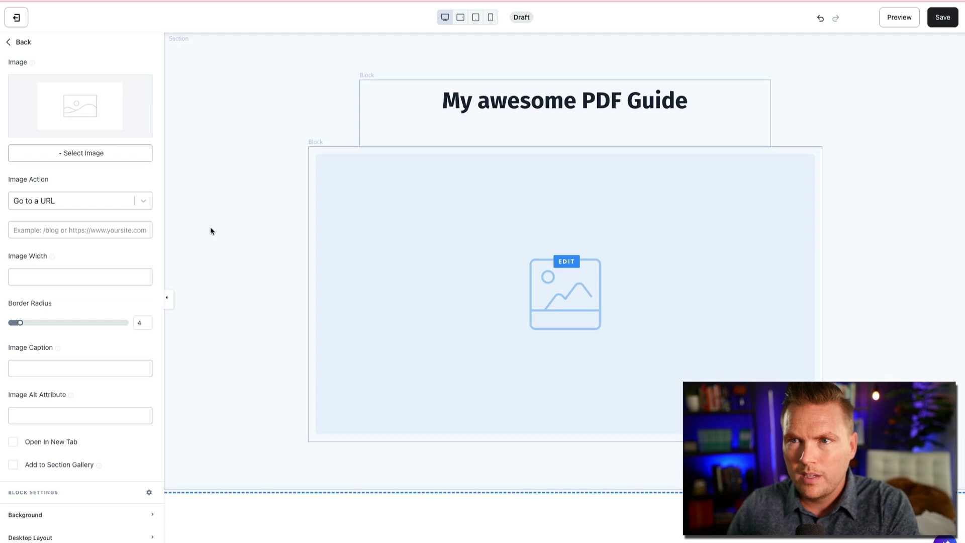
Step: Upload the "Turn what you know into dough" workshop cover JPG as the hero block's image, keeping the full 1920 x 1080 px crop
{"action": "left_click", "coordinate": [96, 153]}
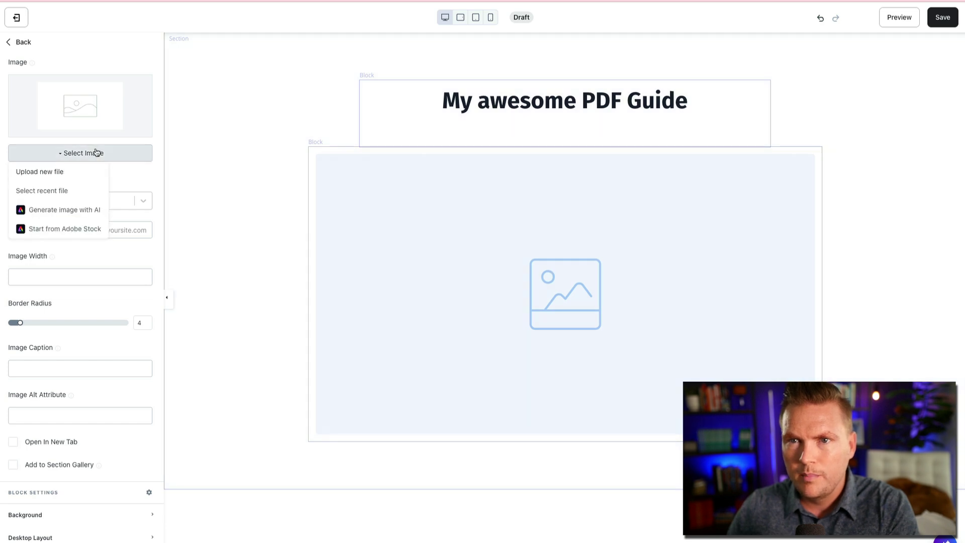
{"action": "left_click", "coordinate": [33, 172]}
{"action": "left_click", "coordinate": [361, 236]}
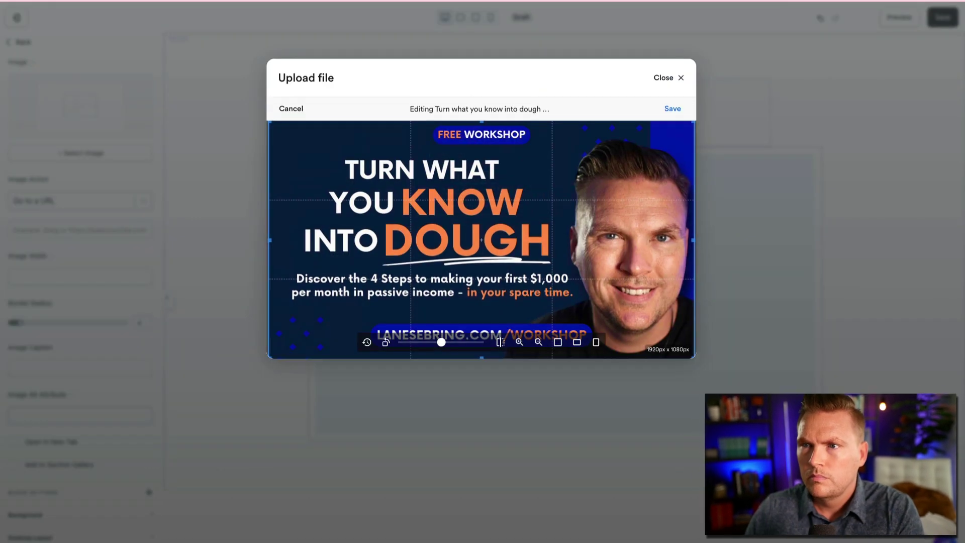
{"action": "left_click", "coordinate": [675, 108]}
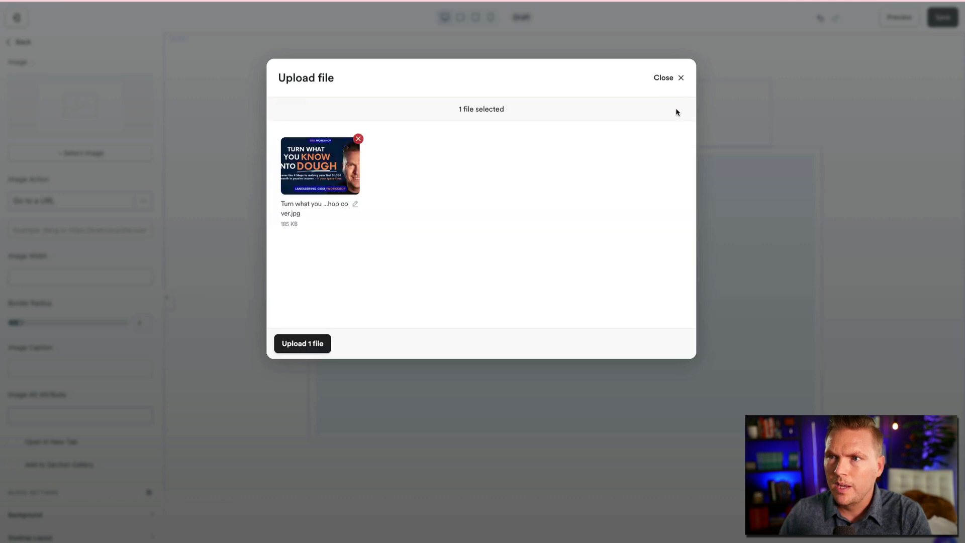
{"action": "left_click", "coordinate": [303, 343]}
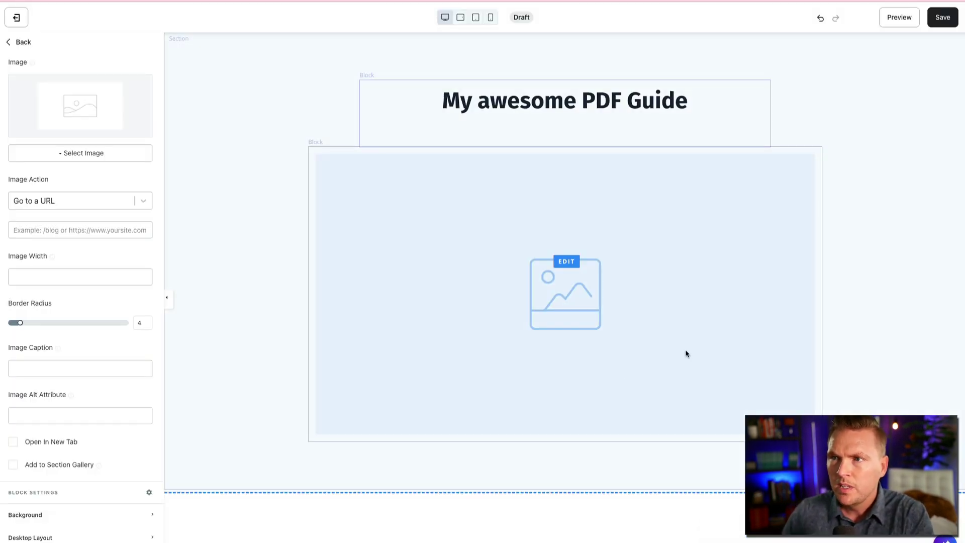
Step: Replace the hero section's heading text with "Watch my FREE Workshop and discover how to make your first $1,000 a month"
{"action": "left_click", "coordinate": [565, 112]}
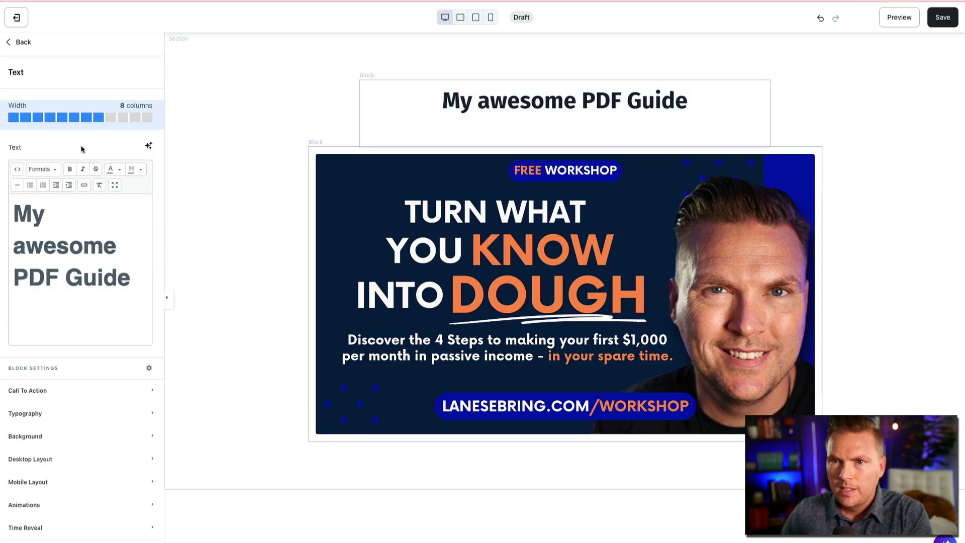
{"action": "key", "text": "ctrl+a"}
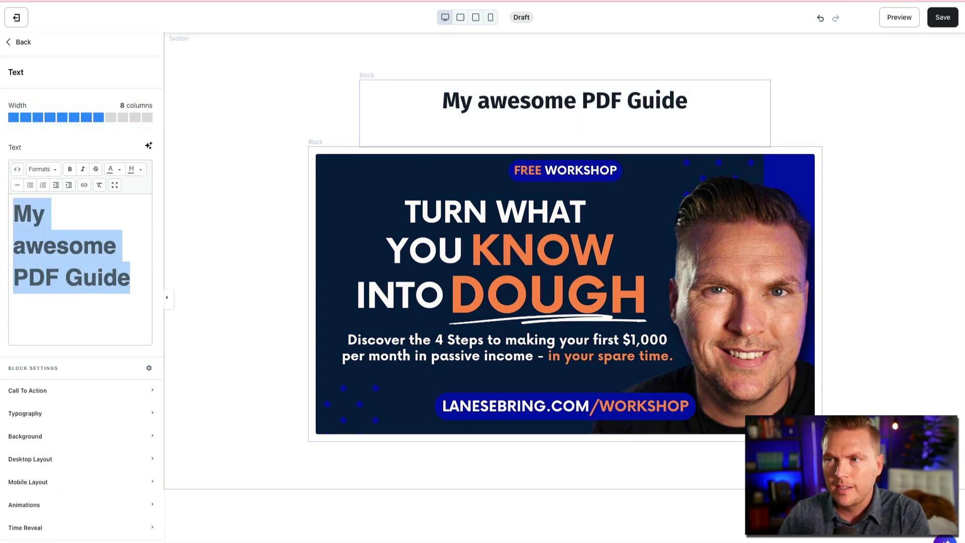
{"action": "type", "text": "Watch "}
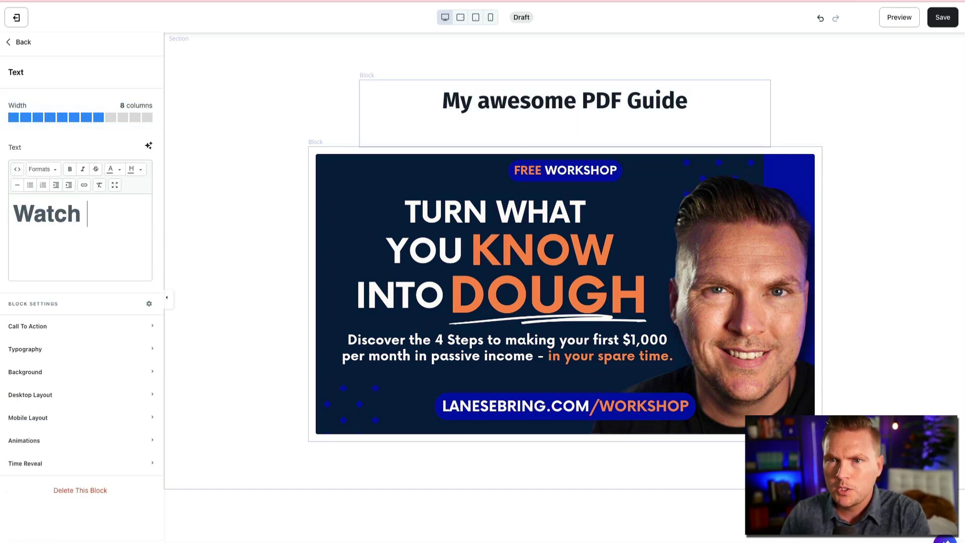
{"action": "type", "text": "my FREE Wo"}
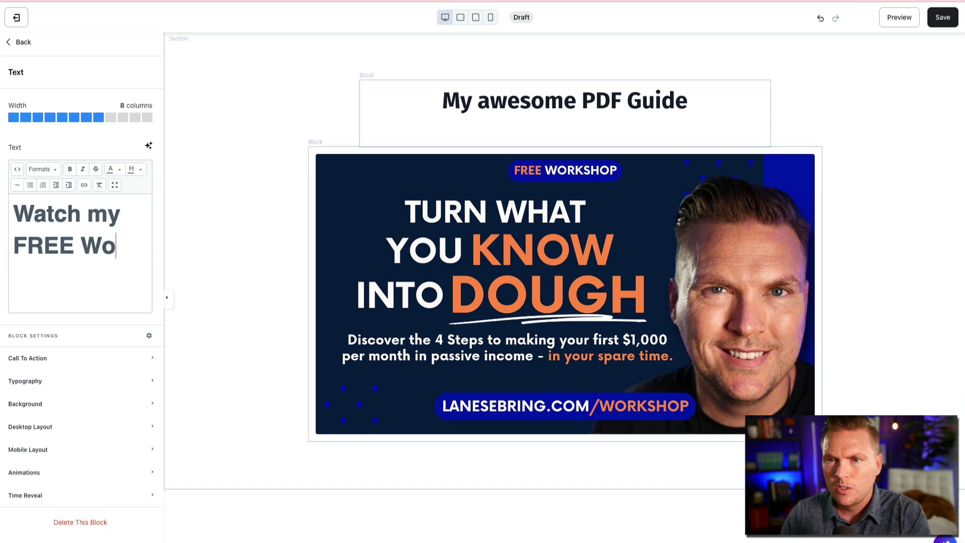
{"action": "type", "text": "rkshop!"}
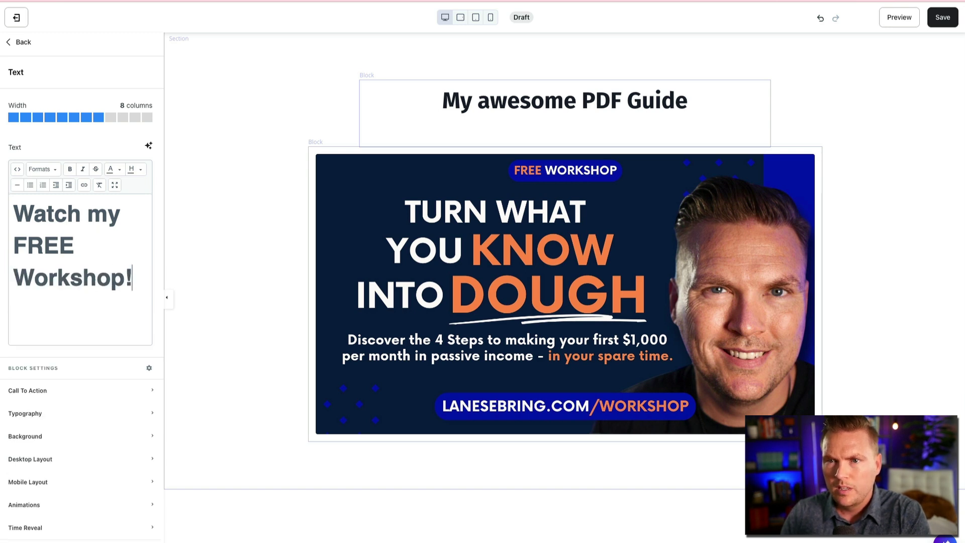
{"action": "key", "text": "BackSpace"}
{"action": "type", "text": "and discoo"}
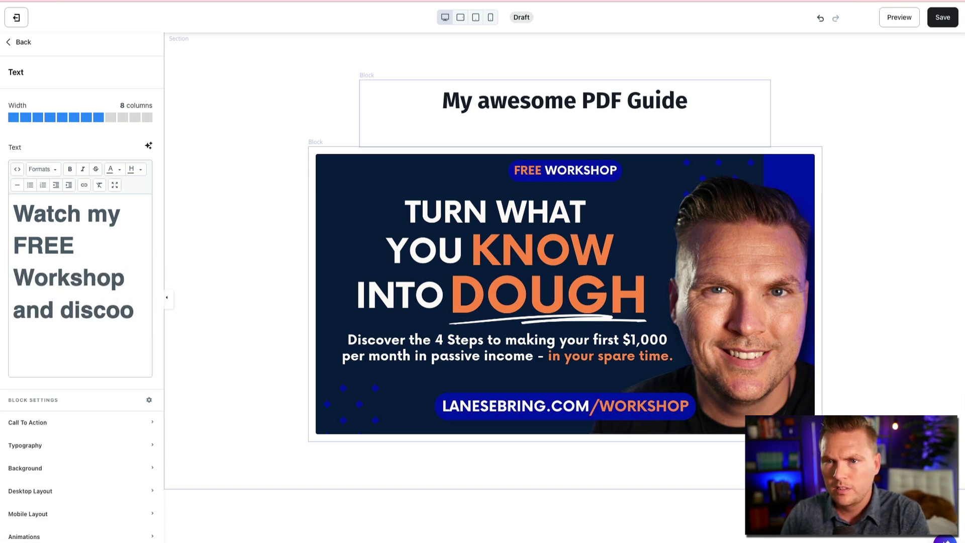
{"action": "key", "text": "BackSpace"}
{"action": "type", "text": "ver how to make your"}
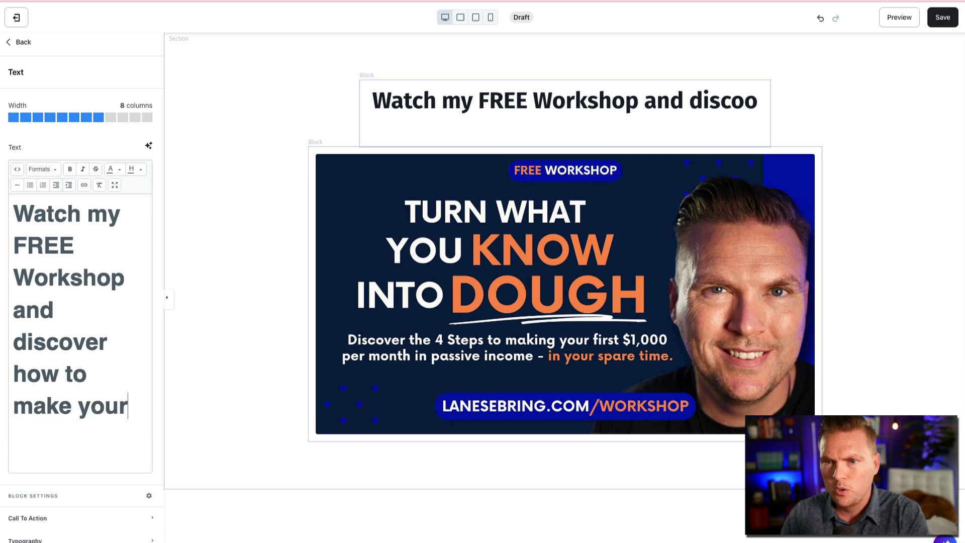
{"action": "type", "text": " first $1"}
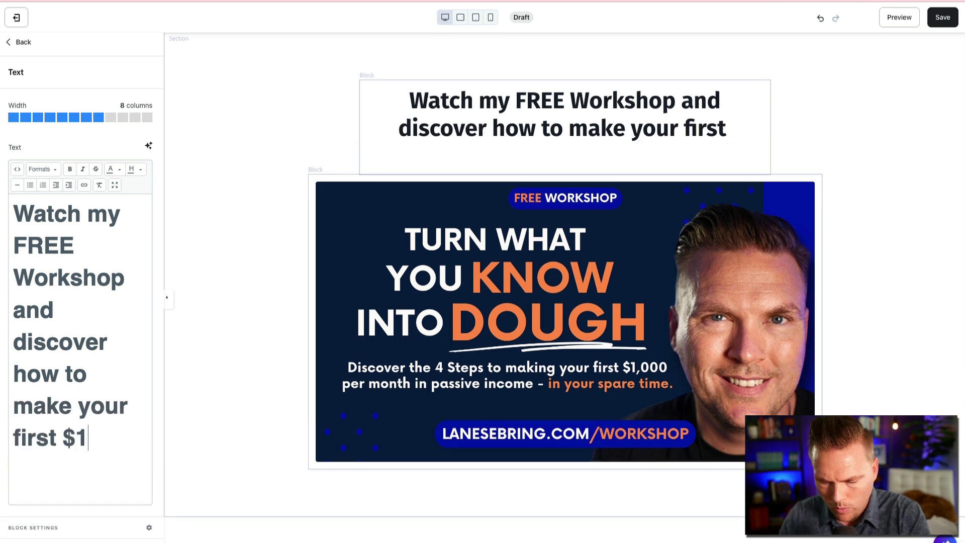
{"action": "type", "text": ",000 a month"}
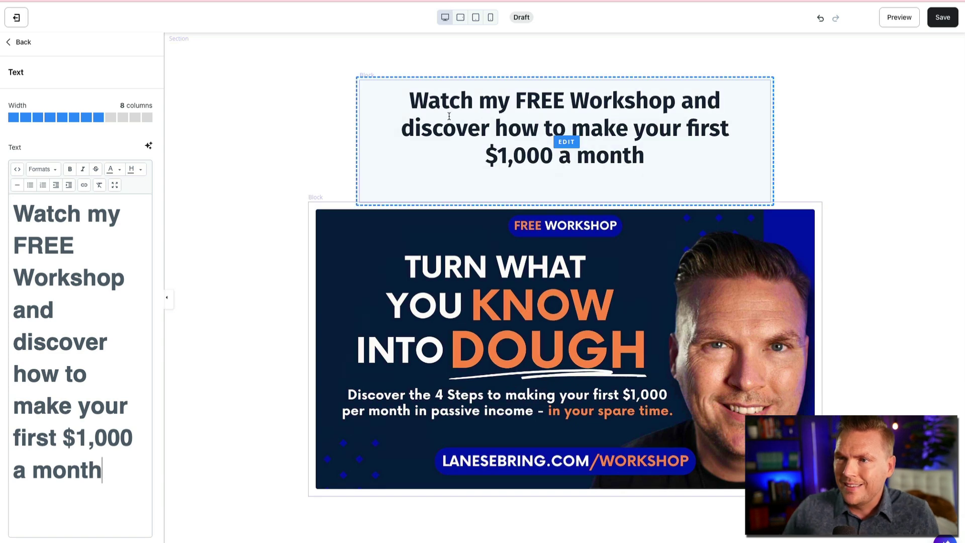
Step: Open the heading block's Call To Action settings and save the page
{"action": "scroll", "coordinate": [151, 379], "scroll_direction": "down", "scroll_amount": 1}
{"action": "scroll", "coordinate": [151, 379], "scroll_direction": "down", "scroll_amount": 1}
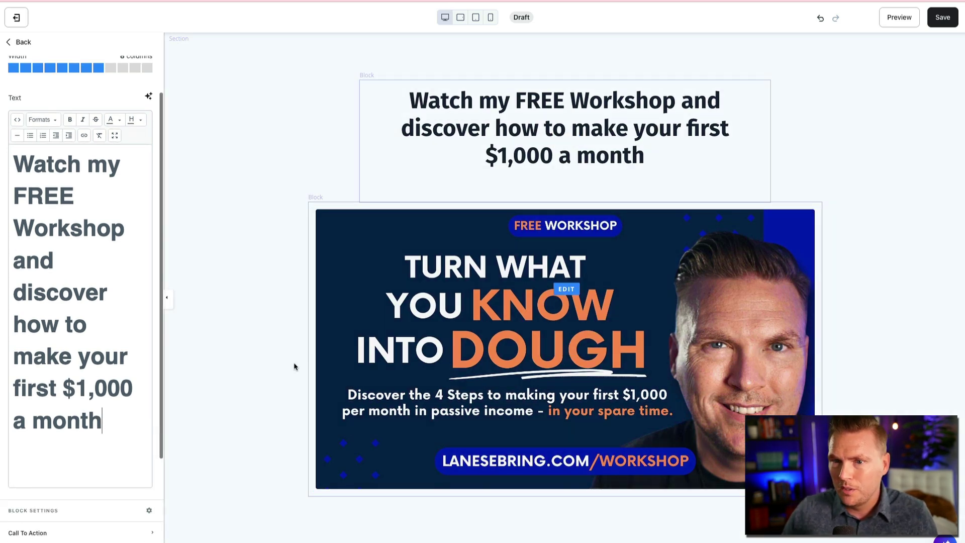
{"action": "scroll", "coordinate": [58, 437], "scroll_direction": "down", "scroll_amount": 3}
{"action": "left_click", "coordinate": [42, 387]}
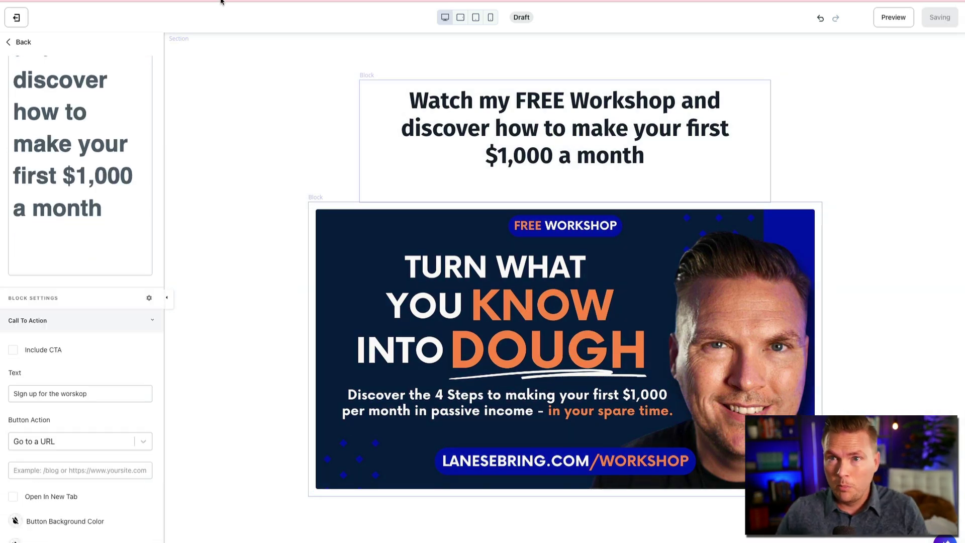
Step: Add a Form block below the hero image and look for a form to assign to it
{"action": "left_click", "coordinate": [9, 43]}
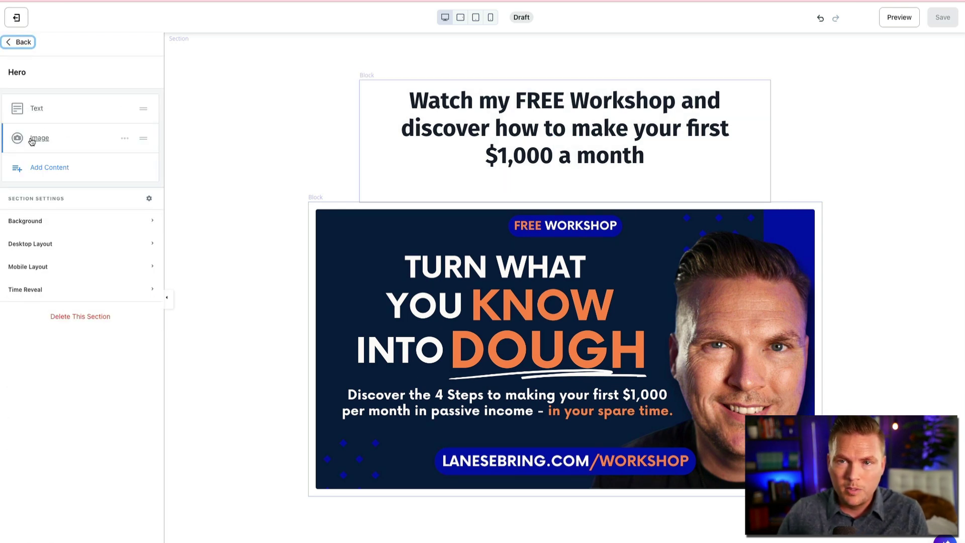
{"action": "left_click", "coordinate": [37, 168]}
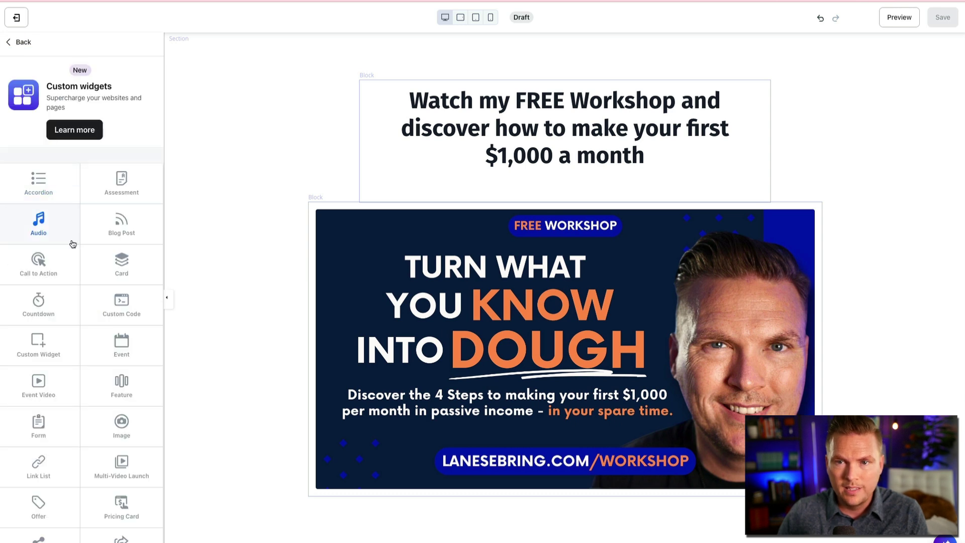
{"action": "scroll", "coordinate": [70, 243], "scroll_direction": "down", "scroll_amount": 3}
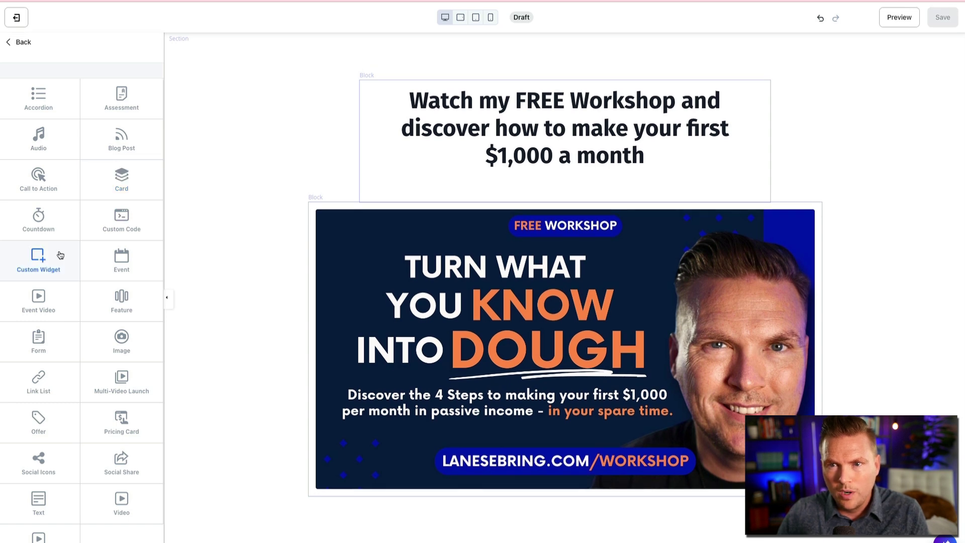
{"action": "left_click", "coordinate": [41, 339]}
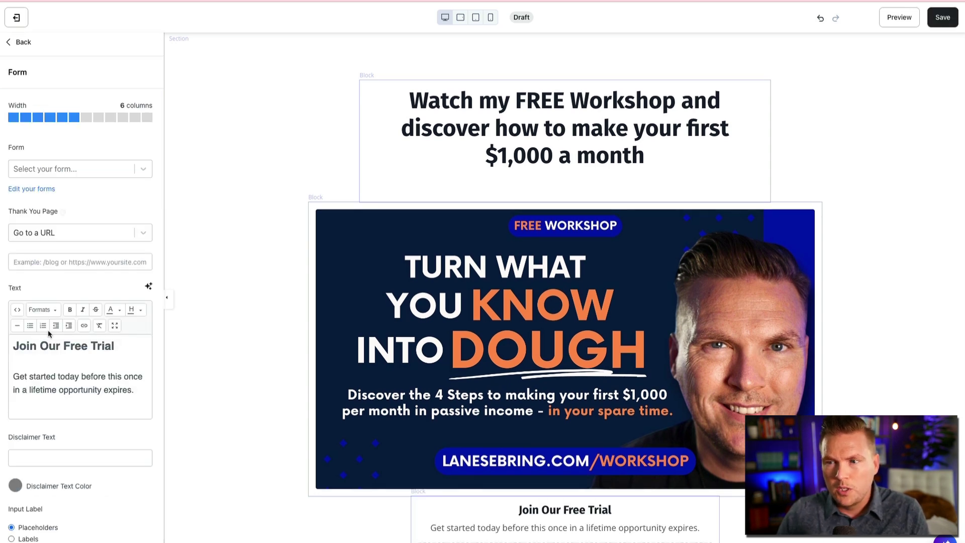
{"action": "scroll", "coordinate": [383, 428], "scroll_direction": "down", "scroll_amount": 1}
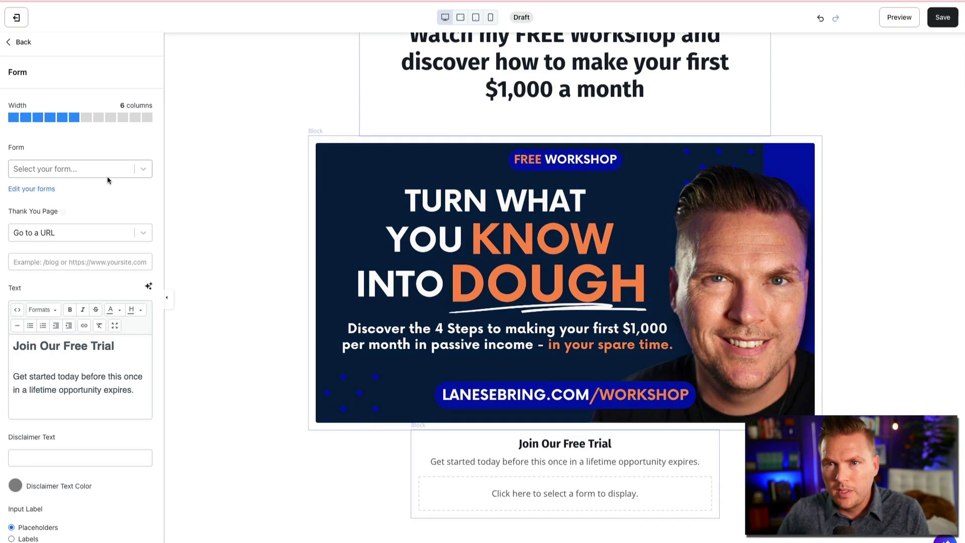
{"action": "left_click", "coordinate": [80, 169]}
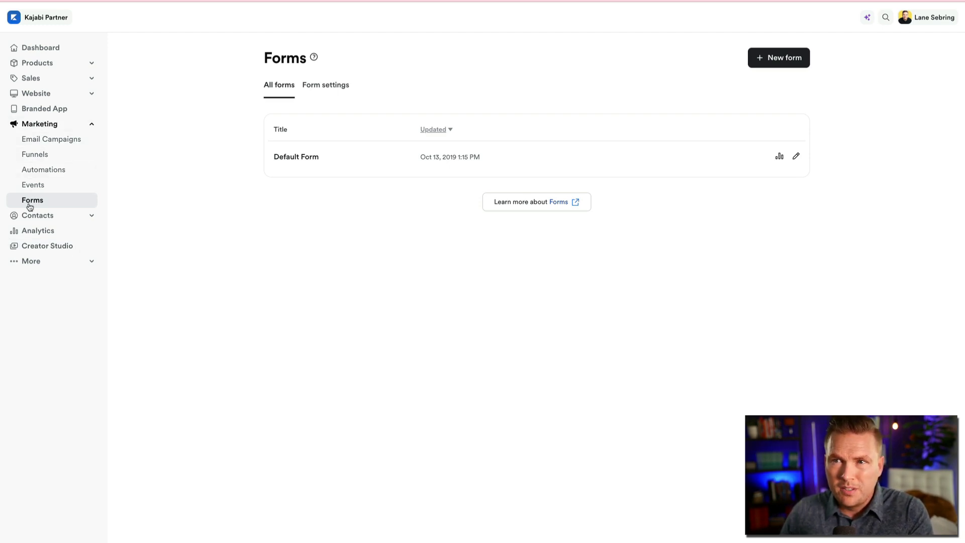
Step: Create a new marketing form titled "Workshop Form"
{"action": "left_click", "coordinate": [763, 52]}
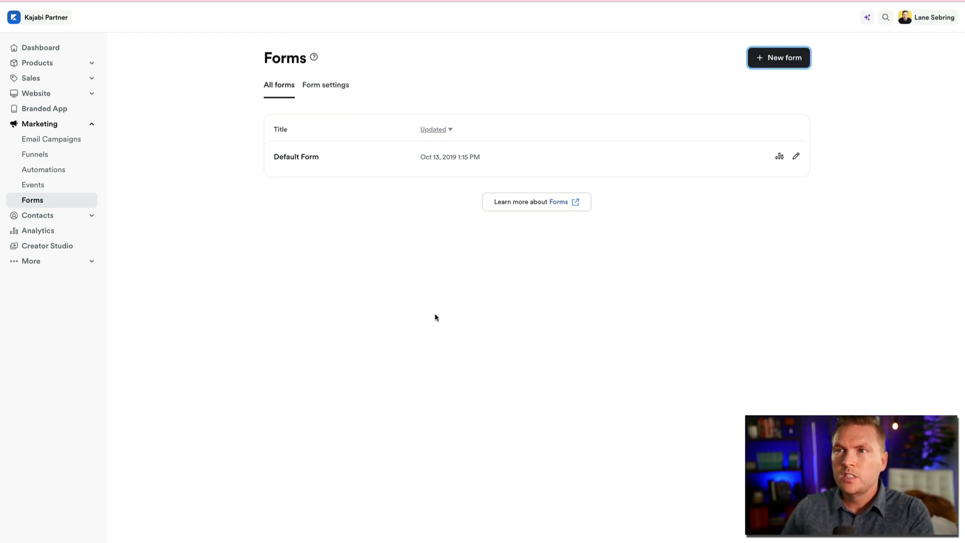
{"action": "left_click", "coordinate": [507, 125]}
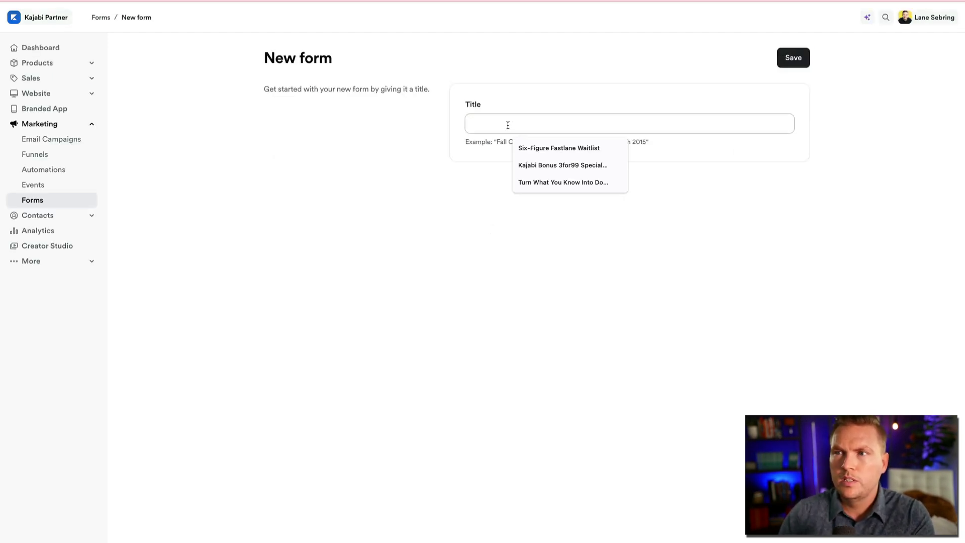
{"action": "type", "text": "W"}
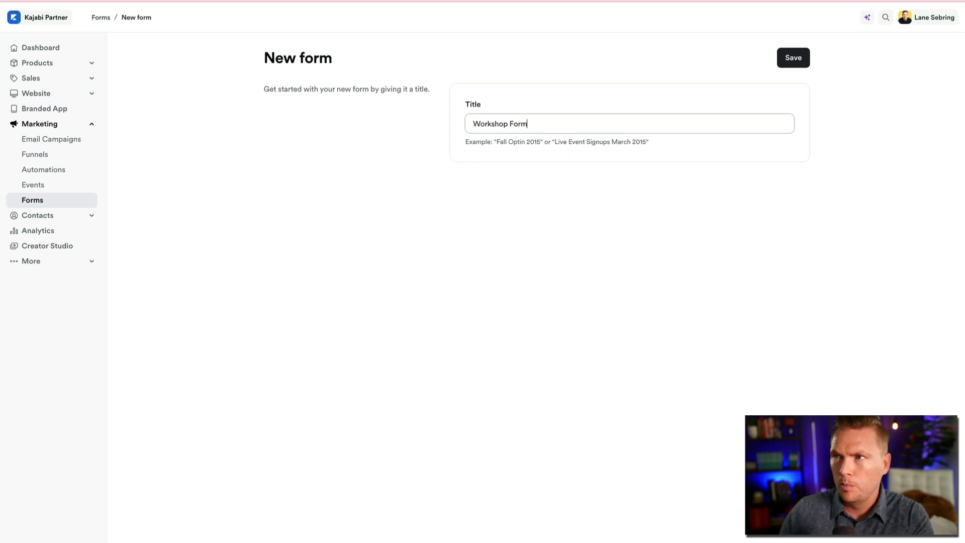
{"action": "type", "text": "orkshop Form"}
{"action": "left_click", "coordinate": [792, 58]}
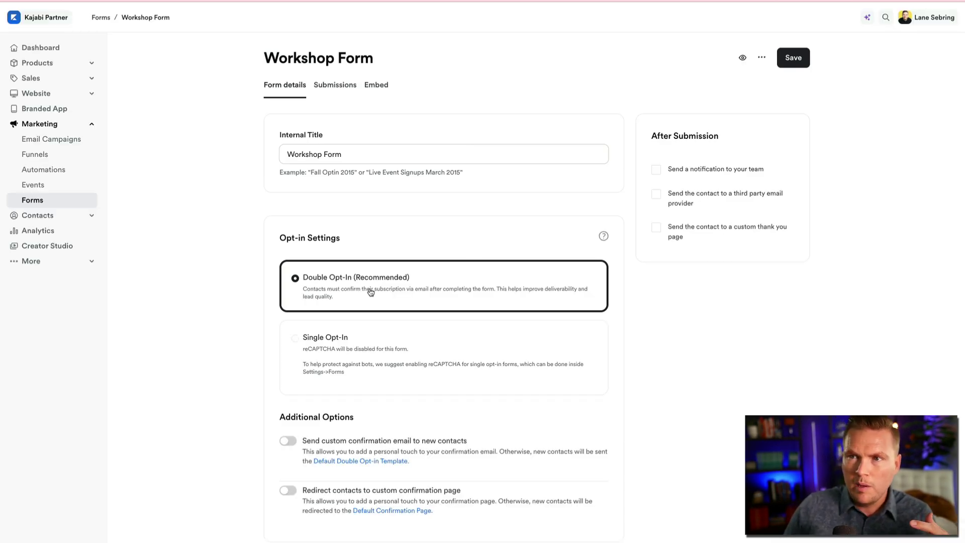
Step: Turn on the custom confirmation email for new contacts, review the confirmation and form field settings, and save the form
{"action": "scroll", "coordinate": [371, 292], "scroll_direction": "down", "scroll_amount": 4}
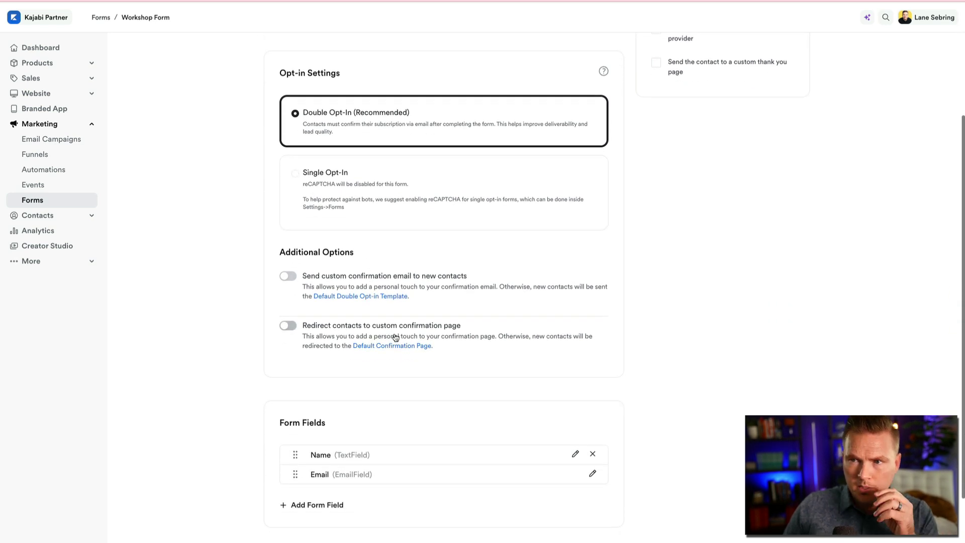
{"action": "left_click", "coordinate": [293, 277]}
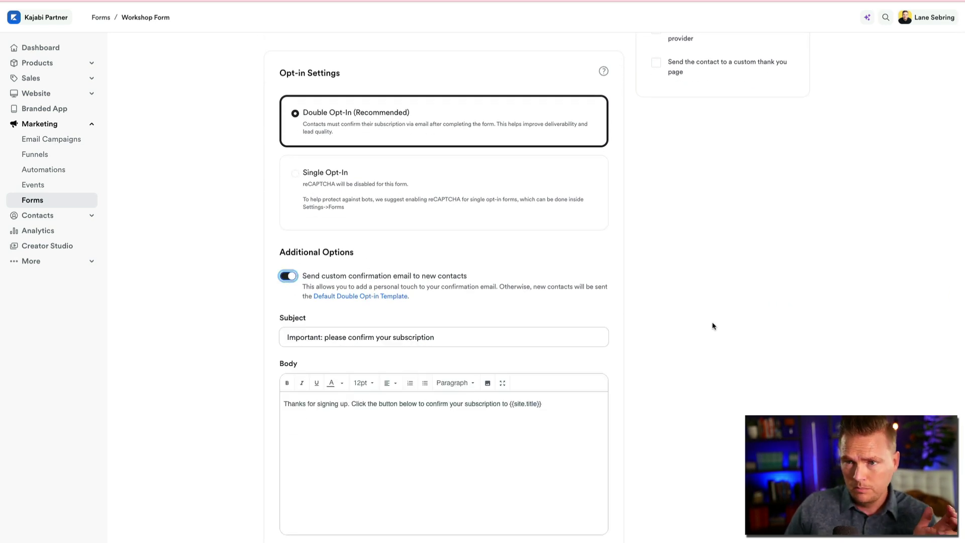
{"action": "scroll", "coordinate": [721, 328], "scroll_direction": "down", "scroll_amount": 1}
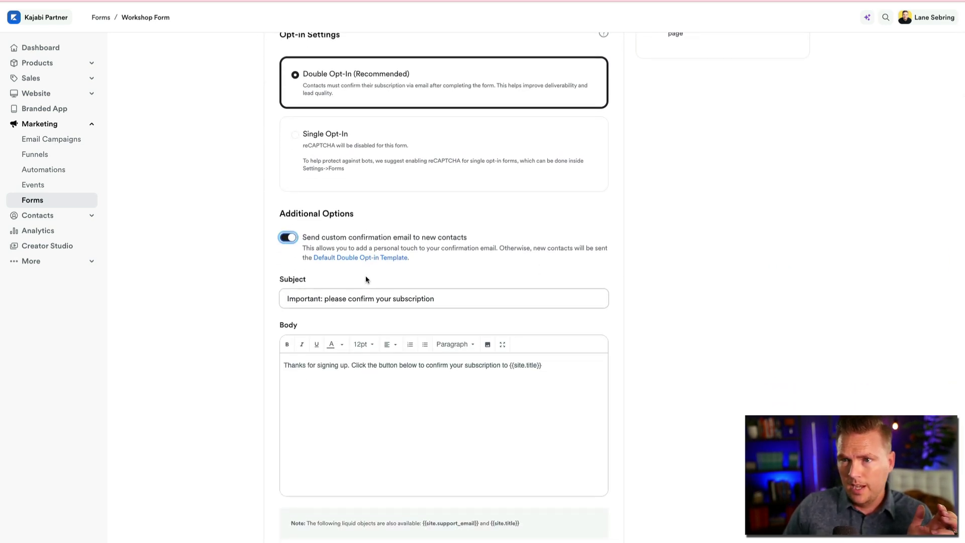
{"action": "scroll", "coordinate": [304, 269], "scroll_direction": "down", "scroll_amount": 8}
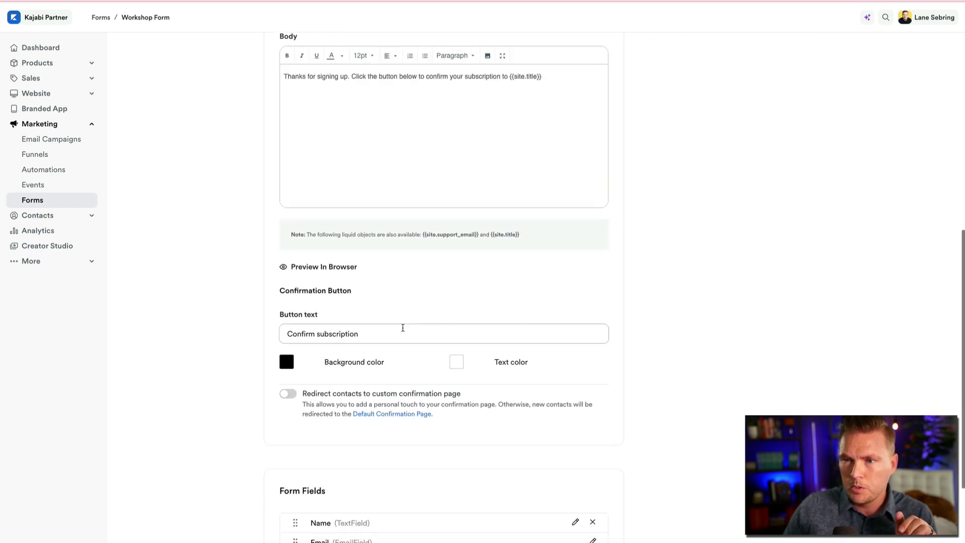
{"action": "scroll", "coordinate": [402, 330], "scroll_direction": "down", "scroll_amount": 4}
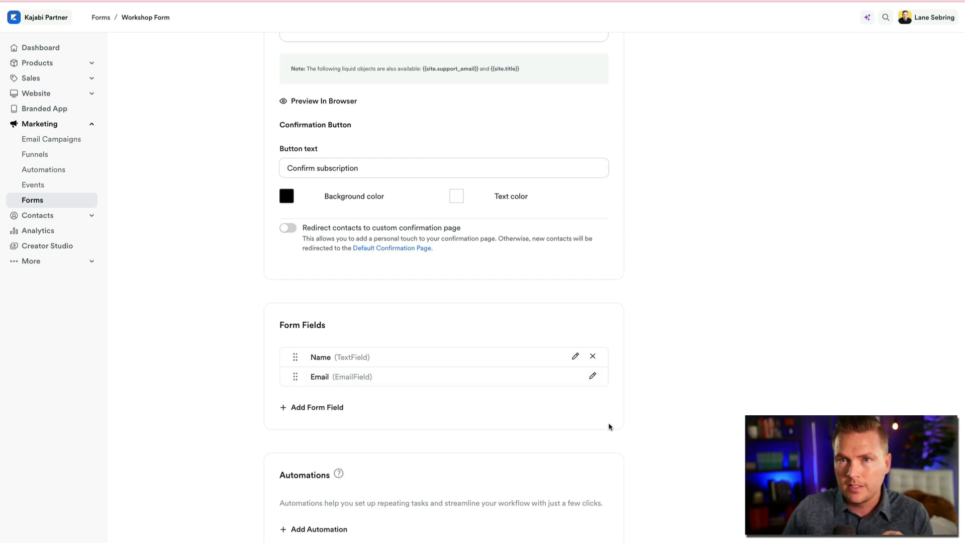
{"action": "scroll", "coordinate": [736, 419], "scroll_direction": "up", "scroll_amount": 15}
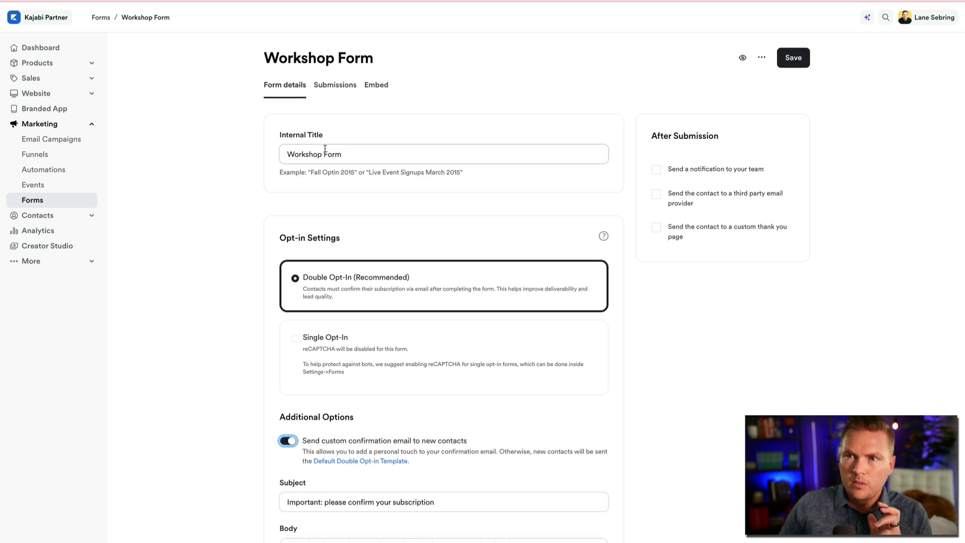
{"action": "left_click", "coordinate": [793, 58]}
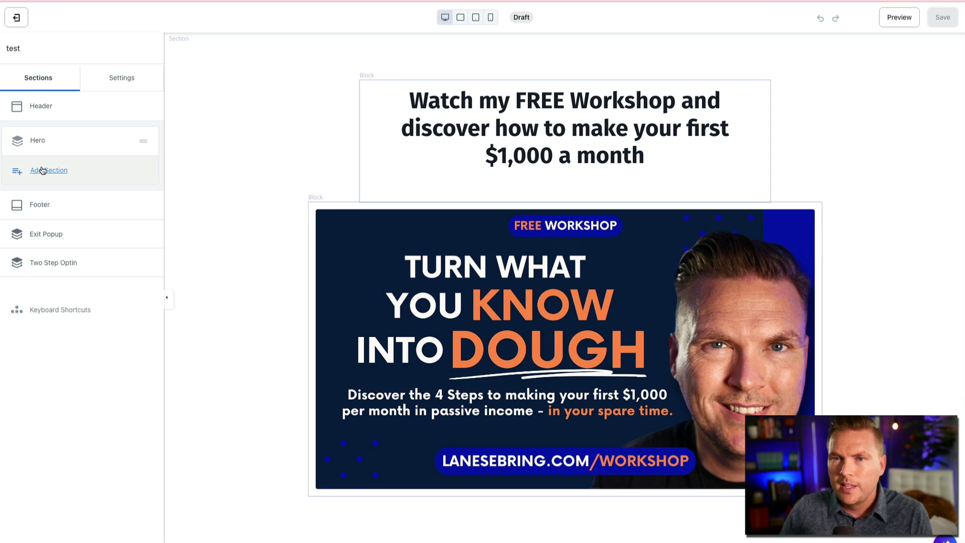
{"action": "left_click", "coordinate": [42, 172]}
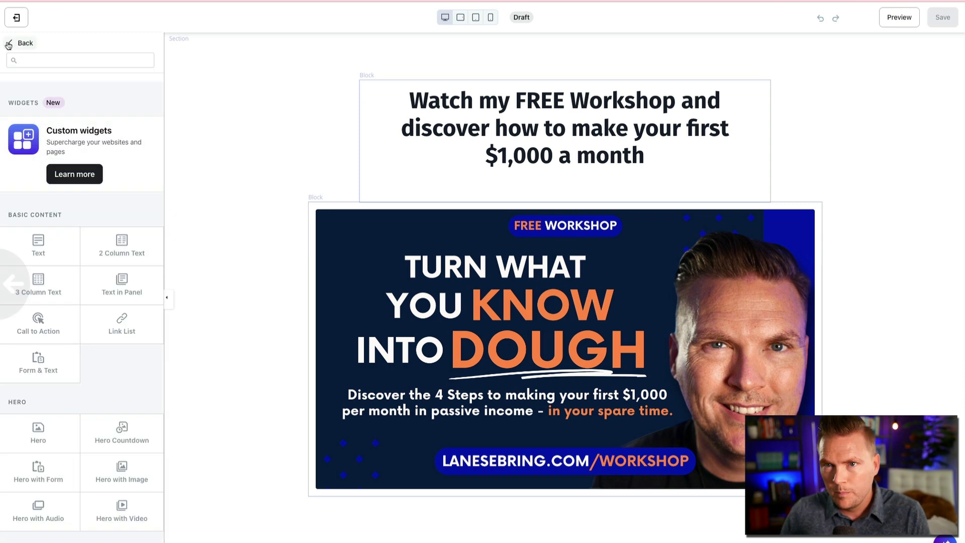
{"action": "left_click", "coordinate": [16, 17]}
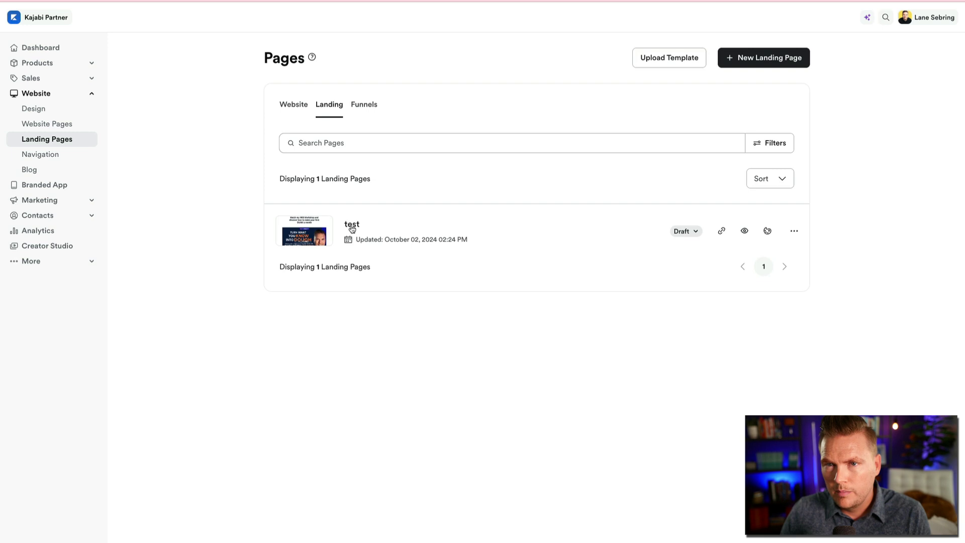
{"action": "key", "text": "alt+Left"}
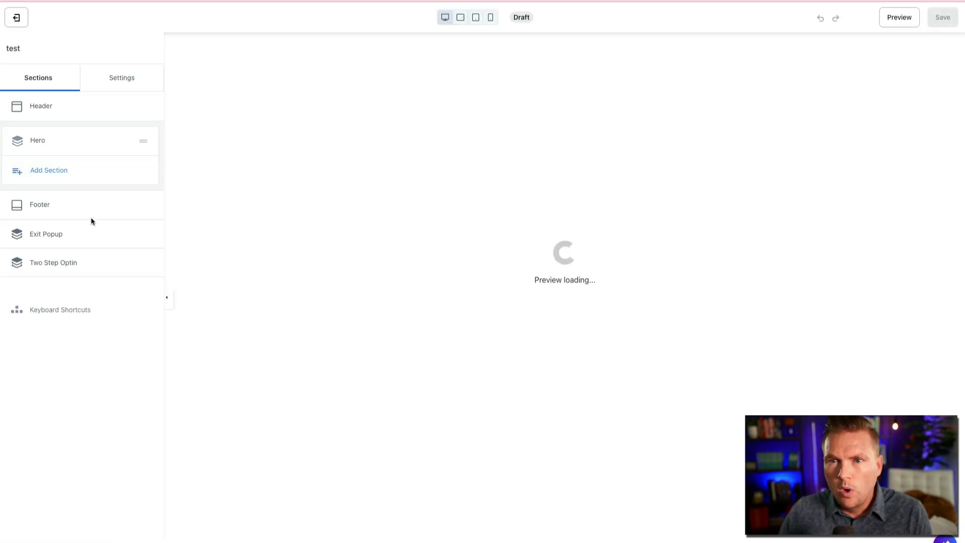
Step: Add a Form block below the image in the Hero section and assign the Workshop Form to it
{"action": "left_click", "coordinate": [254, 220]}
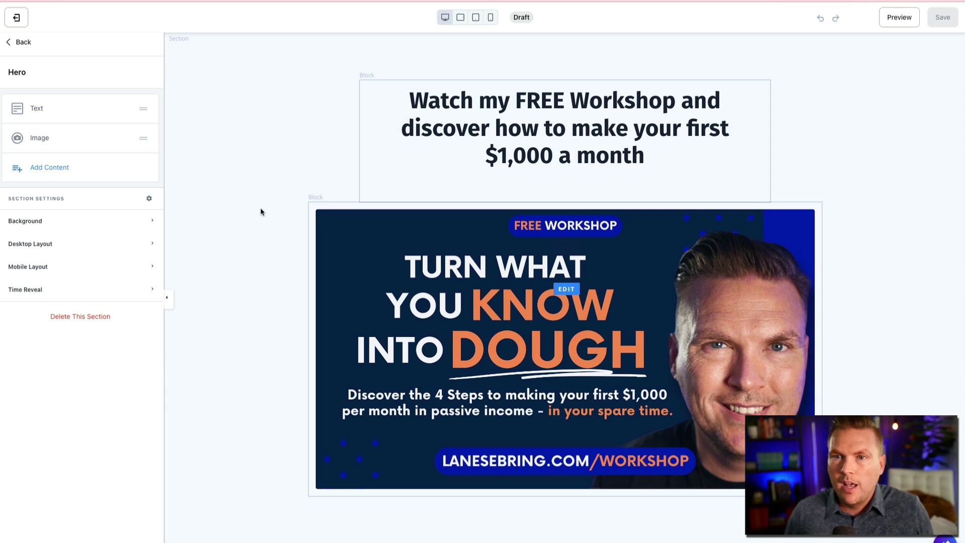
{"action": "left_click", "coordinate": [54, 172]}
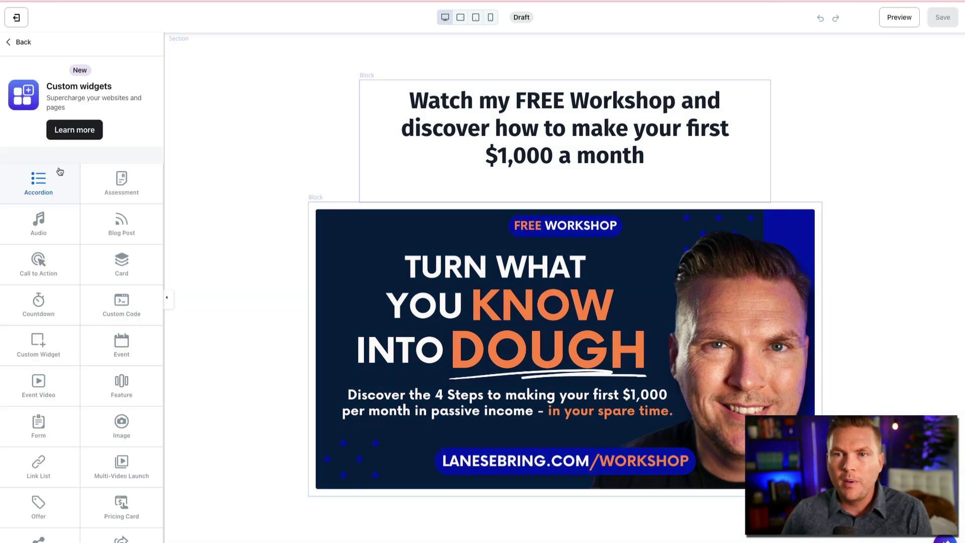
{"action": "left_click", "coordinate": [38, 433]}
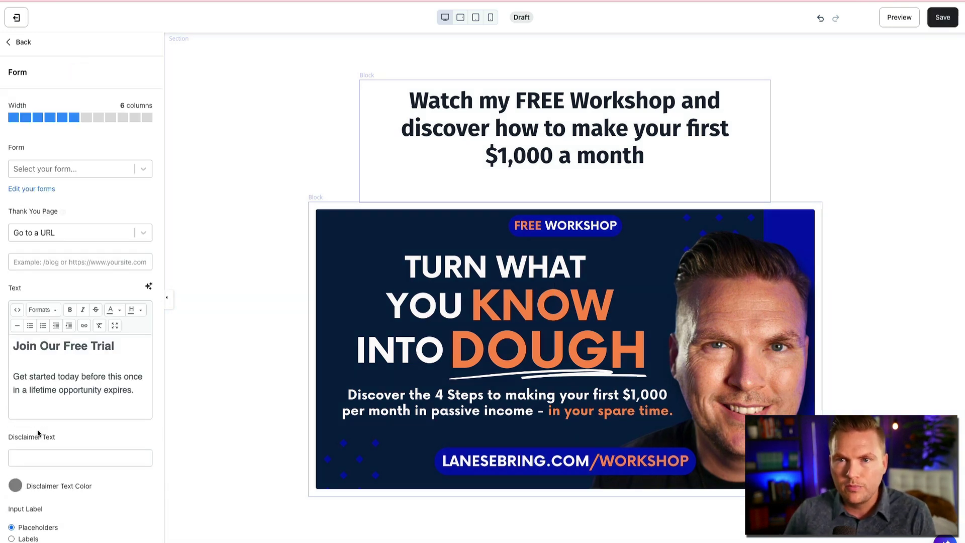
{"action": "left_click", "coordinate": [61, 171]}
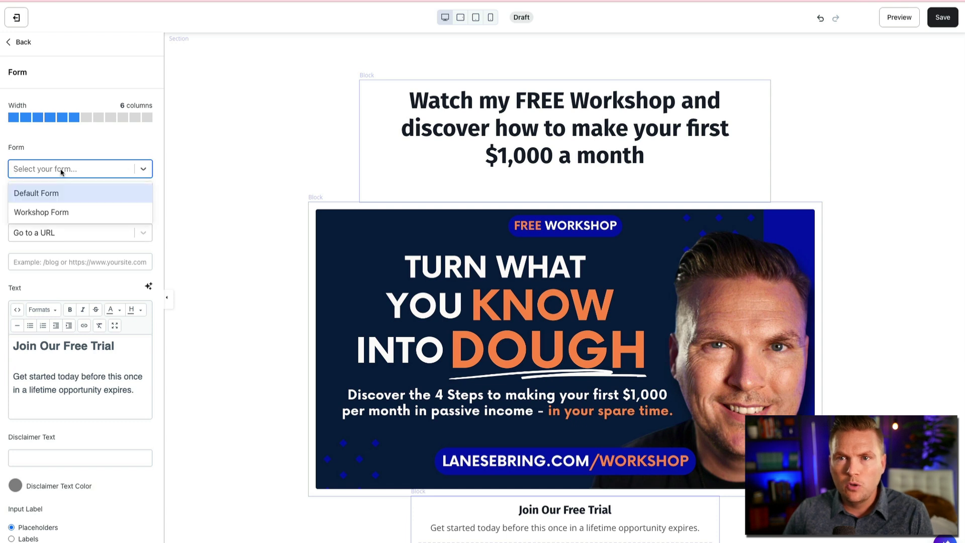
{"action": "left_click", "coordinate": [45, 214]}
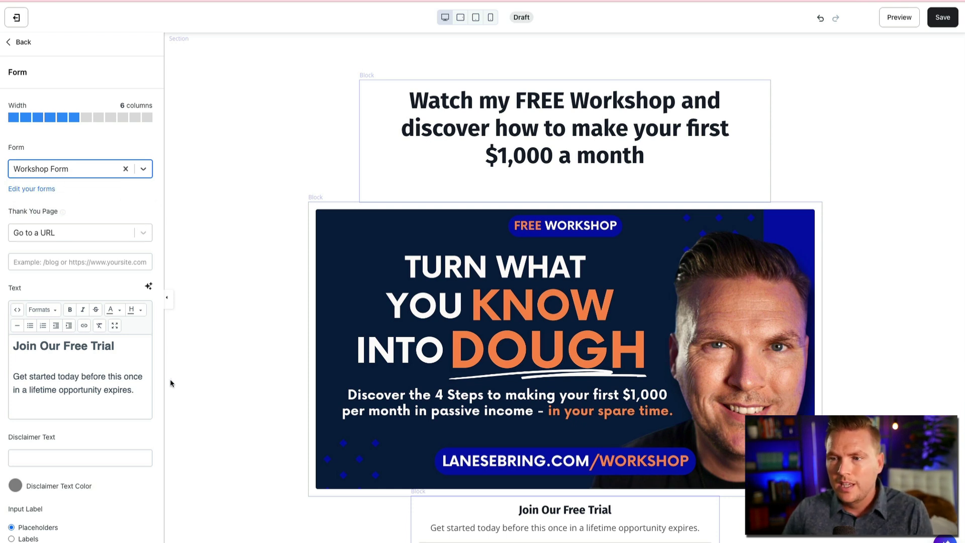
Step: Replace the form block's heading with "Register for the workshop here"
{"action": "triple_click", "coordinate": [122, 347]}
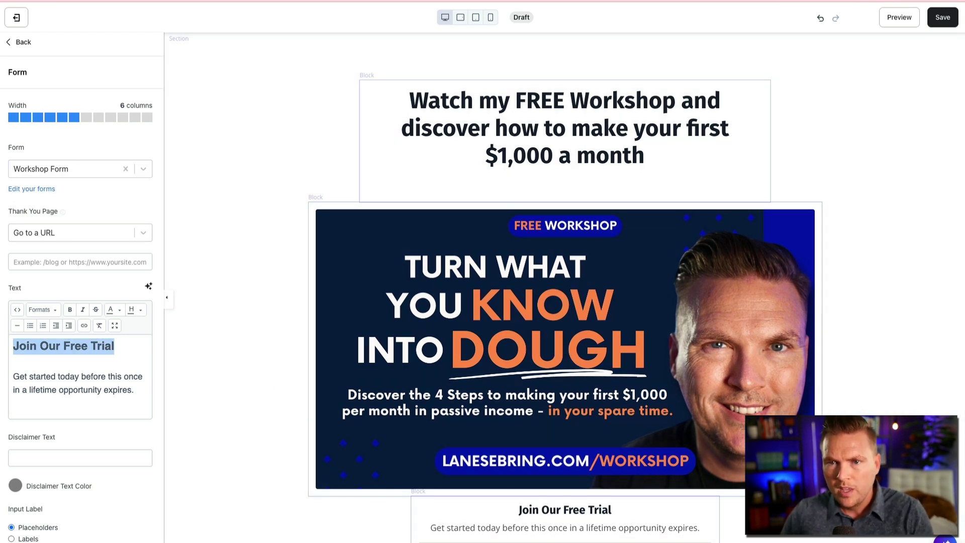
{"action": "type", "text": "Regist"}
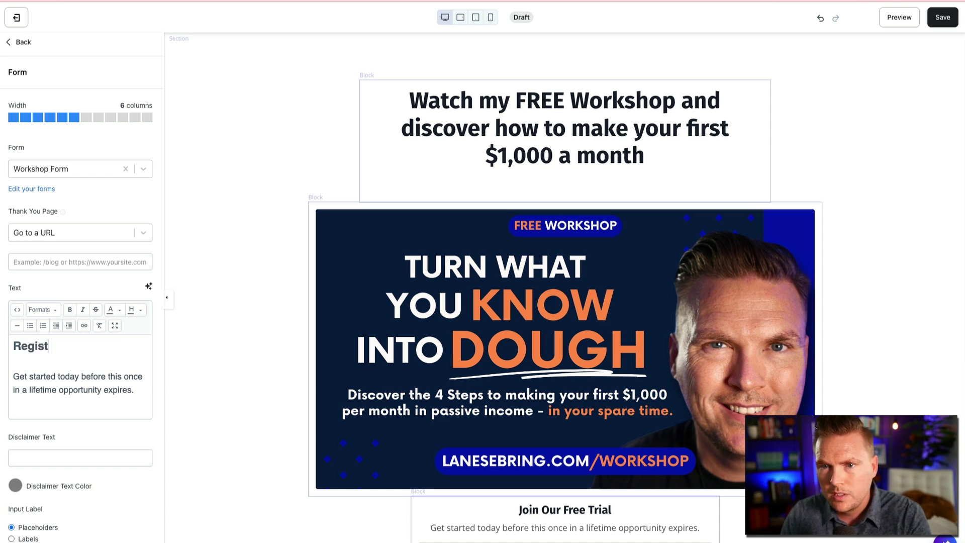
{"action": "type", "text": "ers f"}
{"action": "key", "text": "BackSpace"}
{"action": "key", "text": "BackSpace"}
{"action": "key", "text": "BackSpace"}
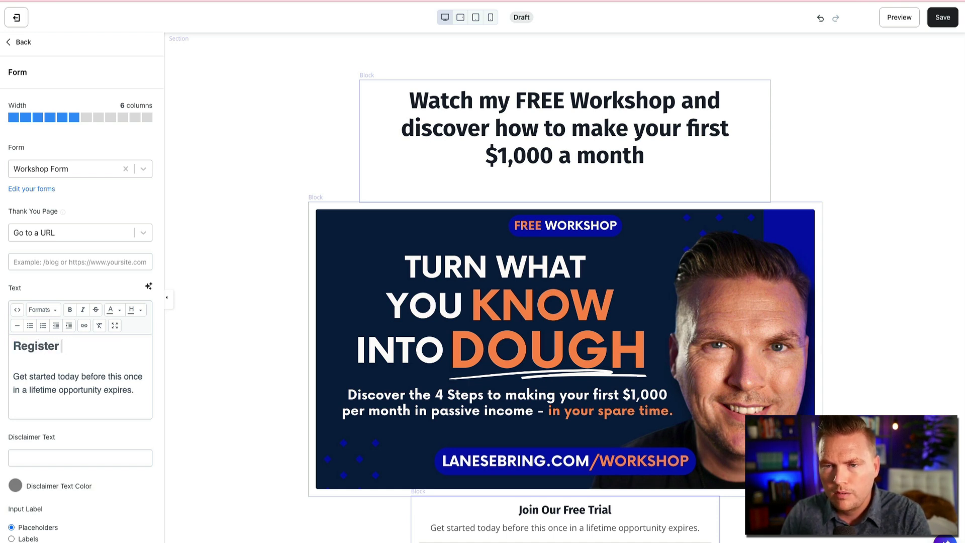
{"action": "type", "text": "for his"}
{"action": "key", "text": "BackSpace"}
{"action": "key", "text": "BackSpace"}
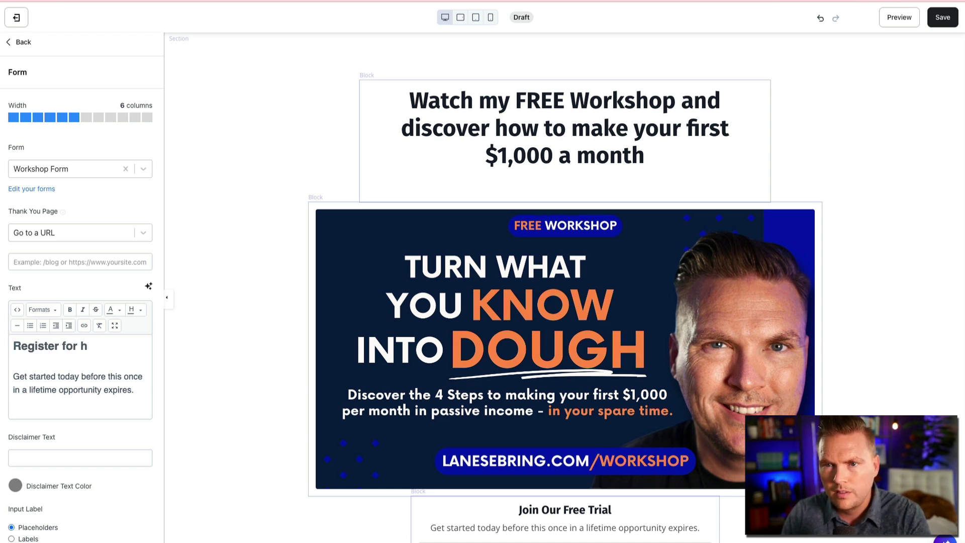
{"action": "key", "text": "BackSpace"}
{"action": "type", "text": "the workshop here"}
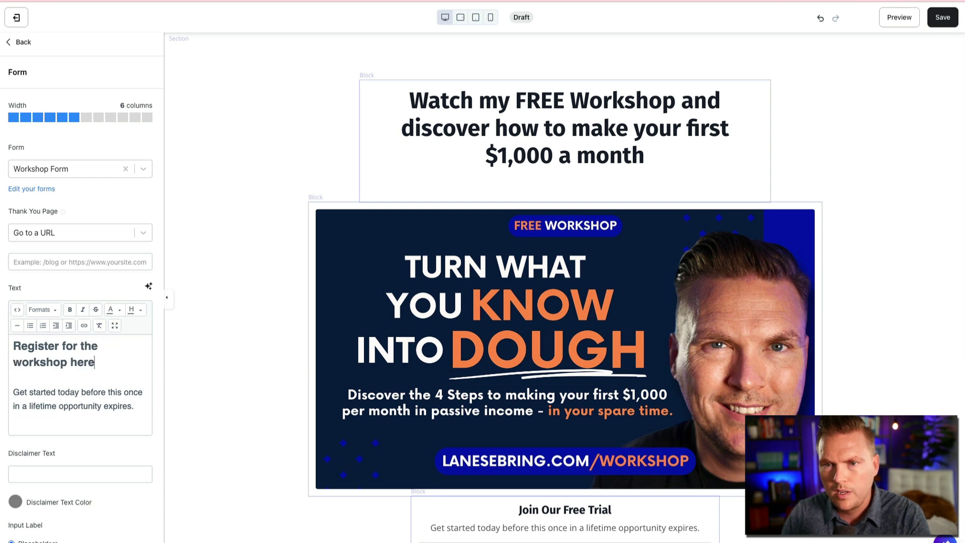
Step: Delete the "Get started today" paragraph beneath the form heading
{"action": "left_click_drag", "start_coordinate": [133, 406], "coordinate": [14, 362]}
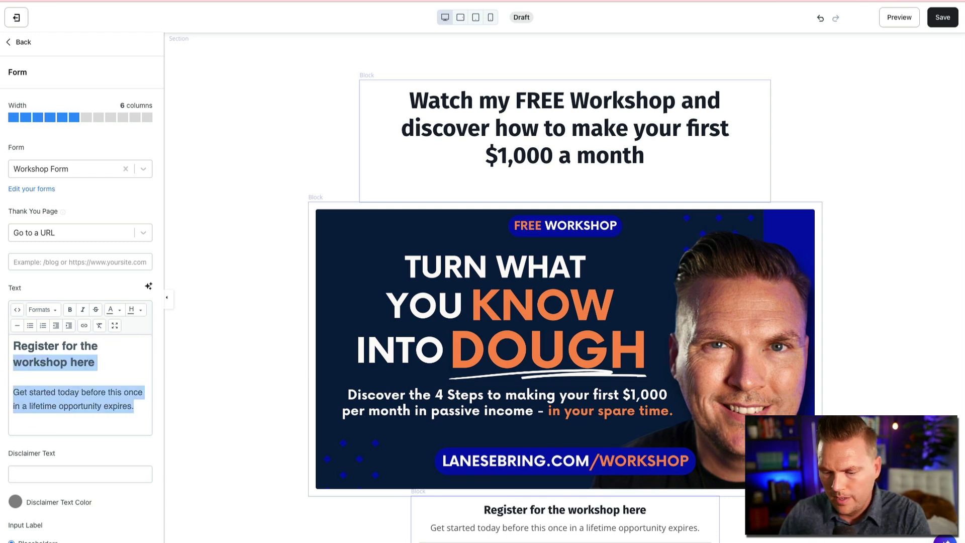
{"action": "left_click", "coordinate": [134, 405]}
{"action": "left_click_drag", "start_coordinate": [140, 406], "coordinate": [13, 393]}
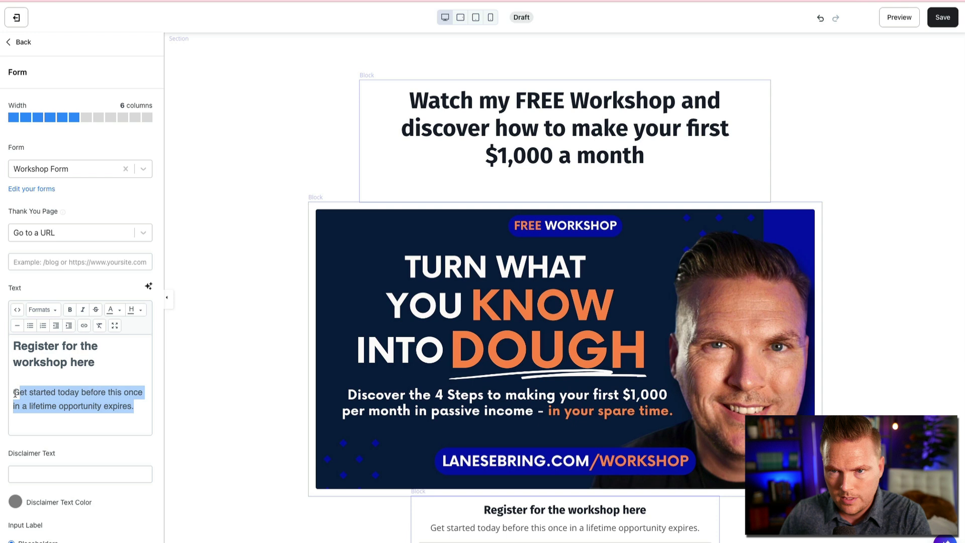
{"action": "key", "text": "BackSpace"}
{"action": "key", "text": "BackSpace"}
{"action": "key", "text": "BackSpace"}
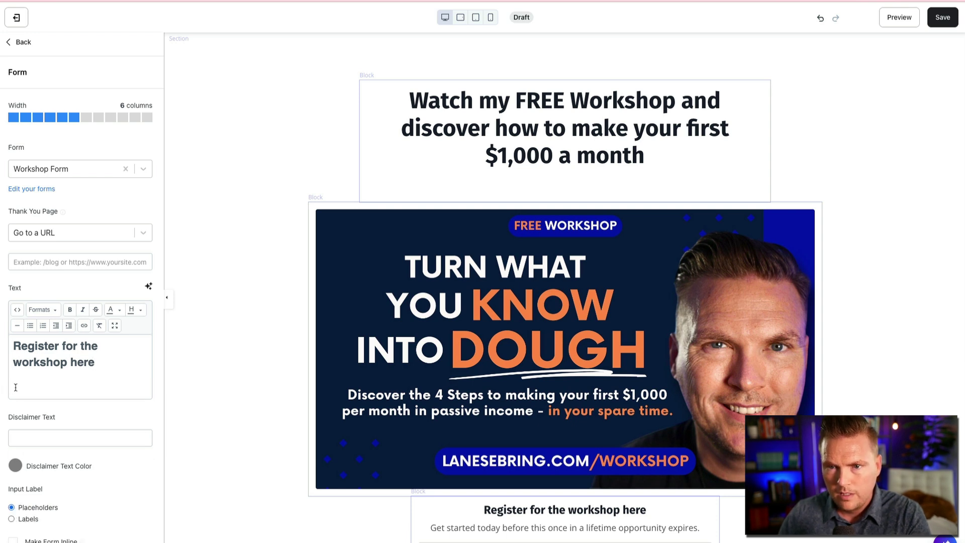
Step: Change the form's submit button text to "Let's GO!!!"
{"action": "scroll", "coordinate": [62, 427], "scroll_direction": "down", "scroll_amount": 3}
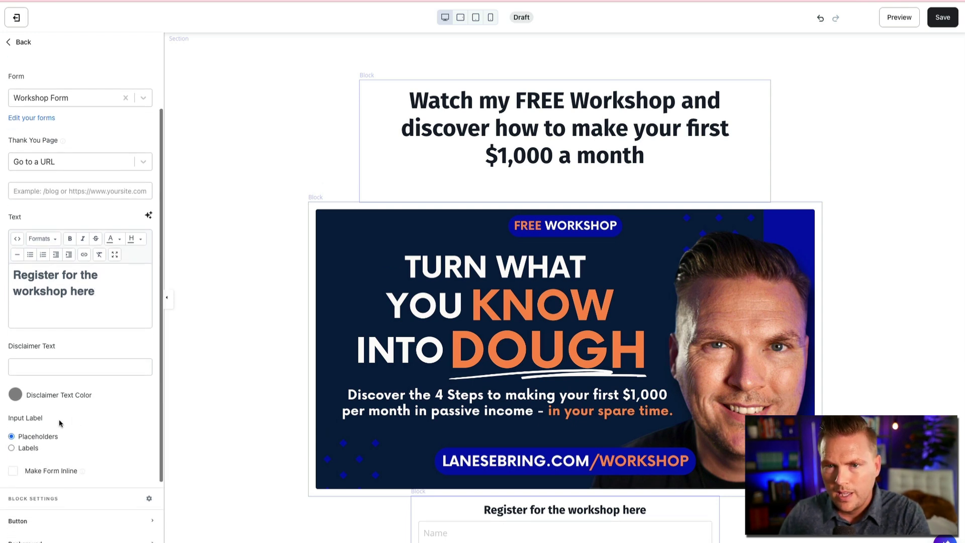
{"action": "scroll", "coordinate": [59, 423], "scroll_direction": "down", "scroll_amount": 2}
{"action": "scroll", "coordinate": [430, 427], "scroll_direction": "down", "scroll_amount": 2}
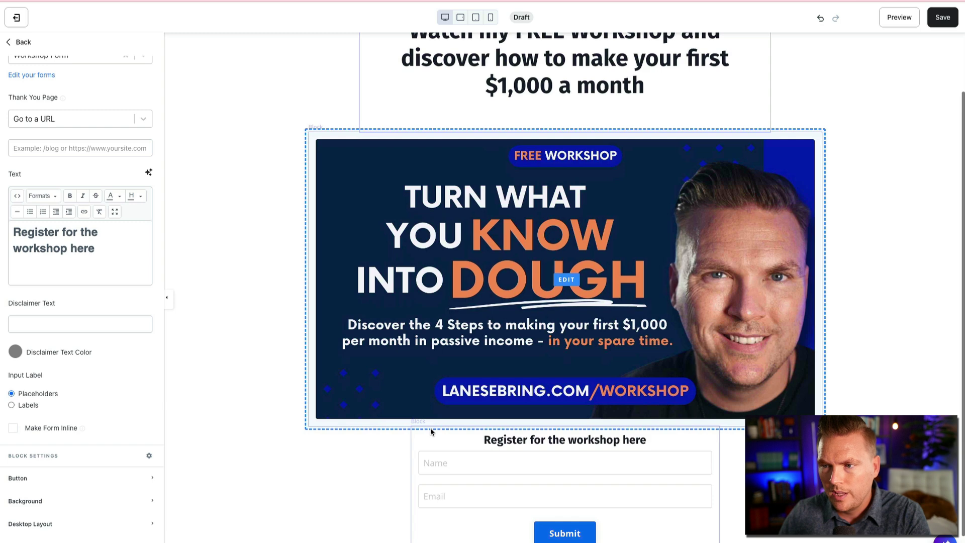
{"action": "scroll", "coordinate": [431, 427], "scroll_direction": "down", "scroll_amount": 1}
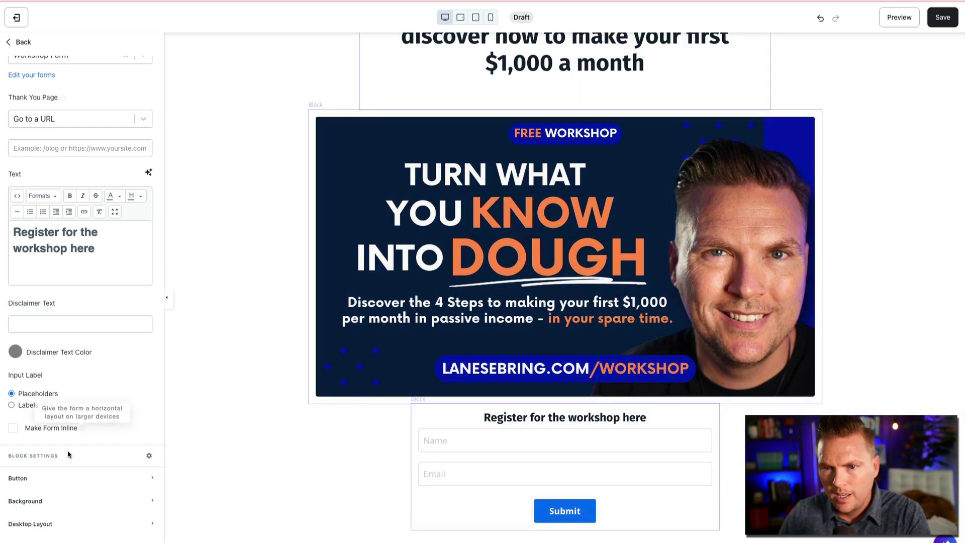
{"action": "left_click", "coordinate": [27, 478]}
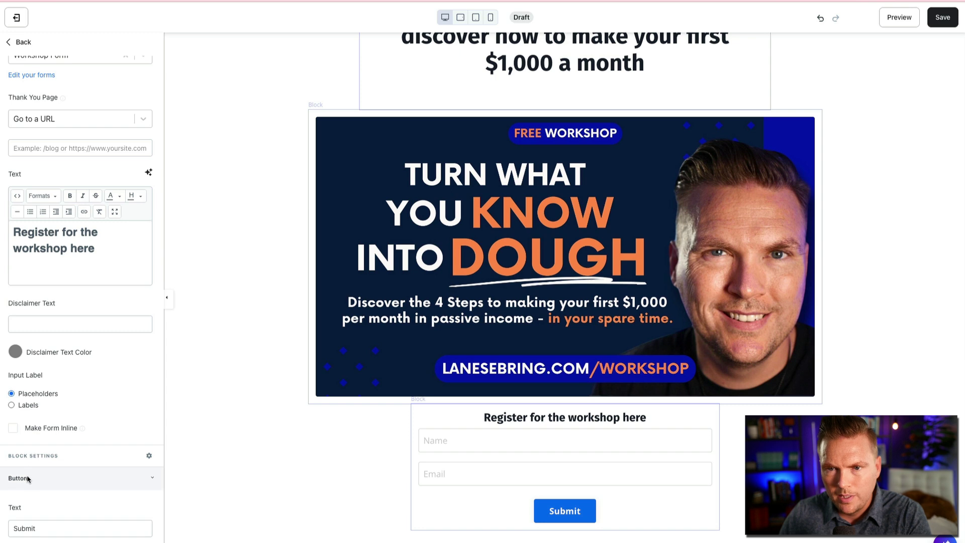
{"action": "scroll", "coordinate": [29, 478], "scroll_direction": "down", "scroll_amount": 4}
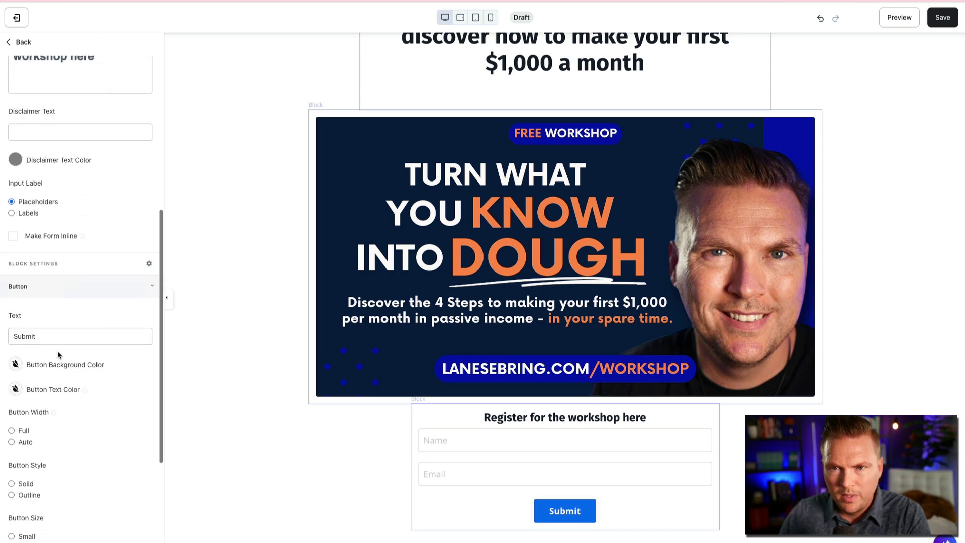
{"action": "double_click", "coordinate": [50, 336]}
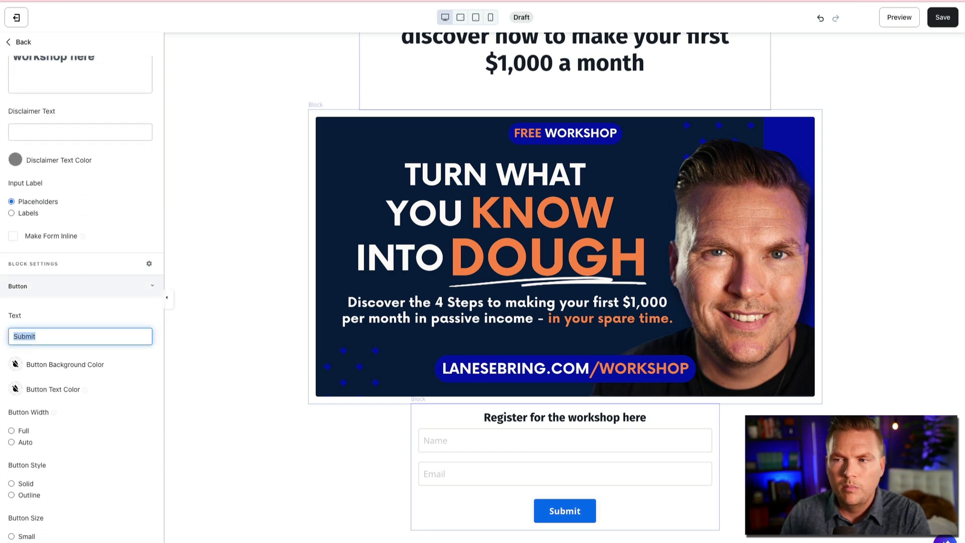
{"action": "type", "text": "Let's GO!!!"}
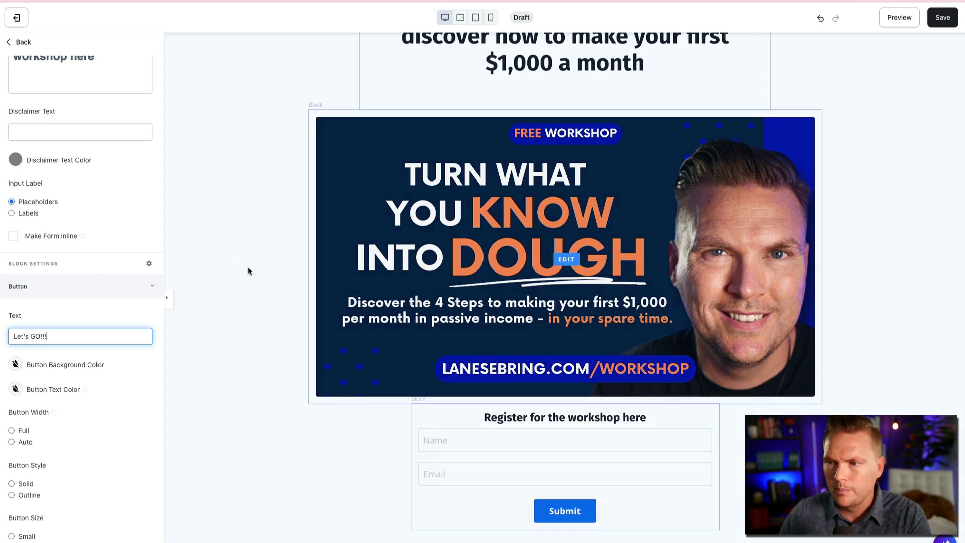
Step: Set the form button's background color to the orange preset and save the page
{"action": "left_click", "coordinate": [15, 364]}
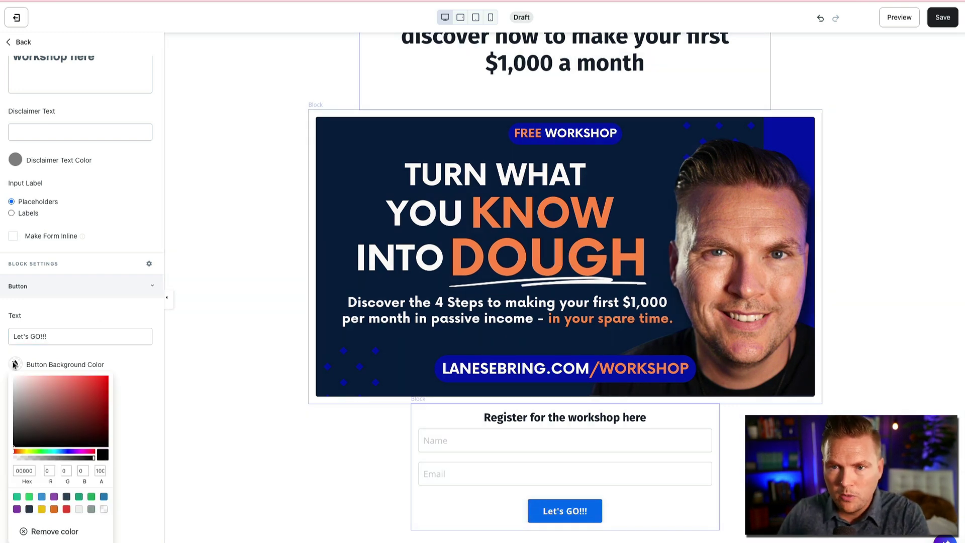
{"action": "left_click", "coordinate": [54, 509]}
{"action": "left_click", "coordinate": [134, 436]}
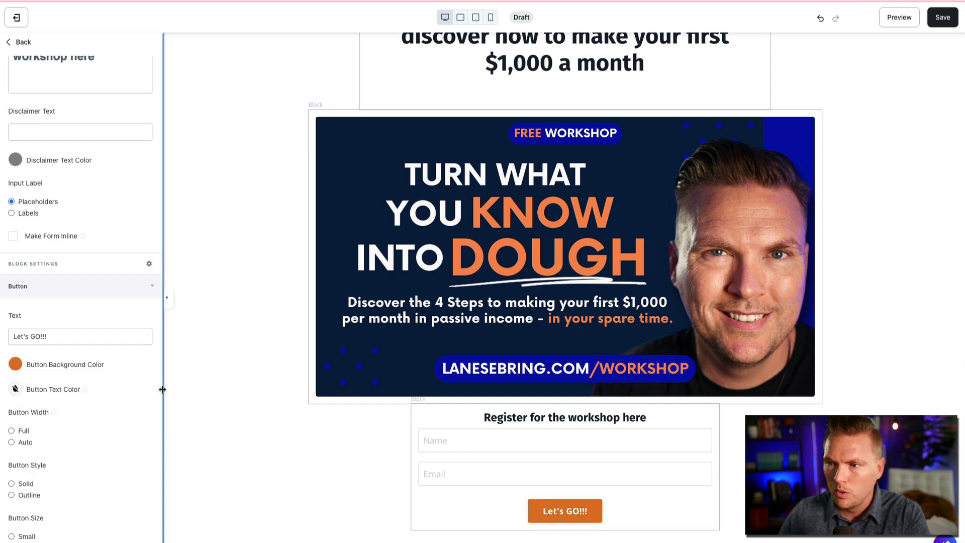
{"action": "left_click", "coordinate": [941, 18]}
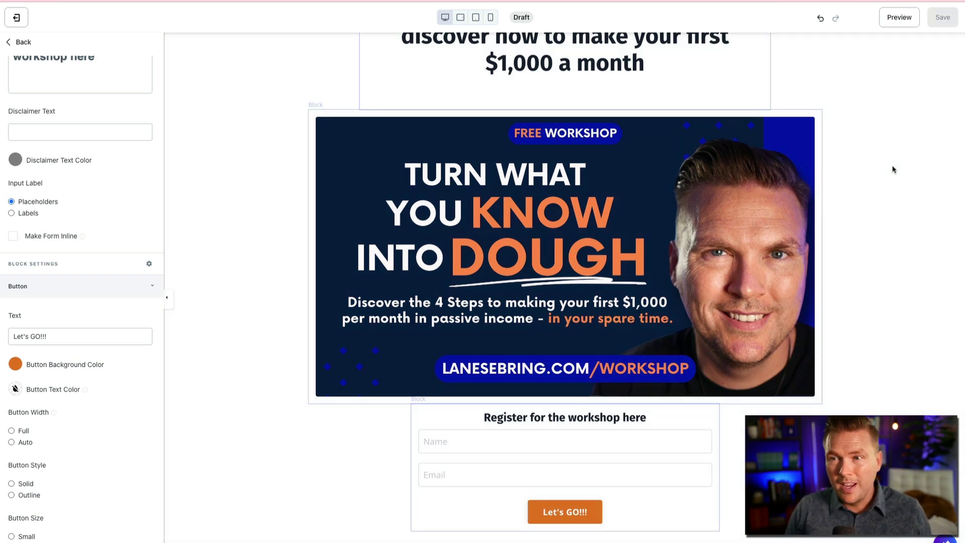
Step: Review the landing page's heading, workshop image and registration form from top to bottom, and open the Hero section's settings
{"action": "scroll", "coordinate": [893, 169], "scroll_direction": "up", "scroll_amount": 2}
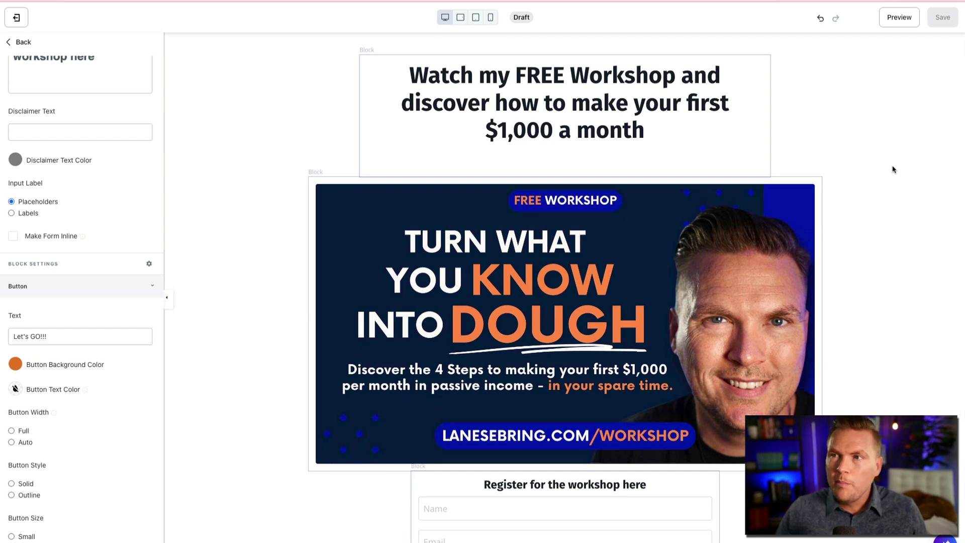
{"action": "scroll", "coordinate": [894, 169], "scroll_direction": "down", "scroll_amount": 1}
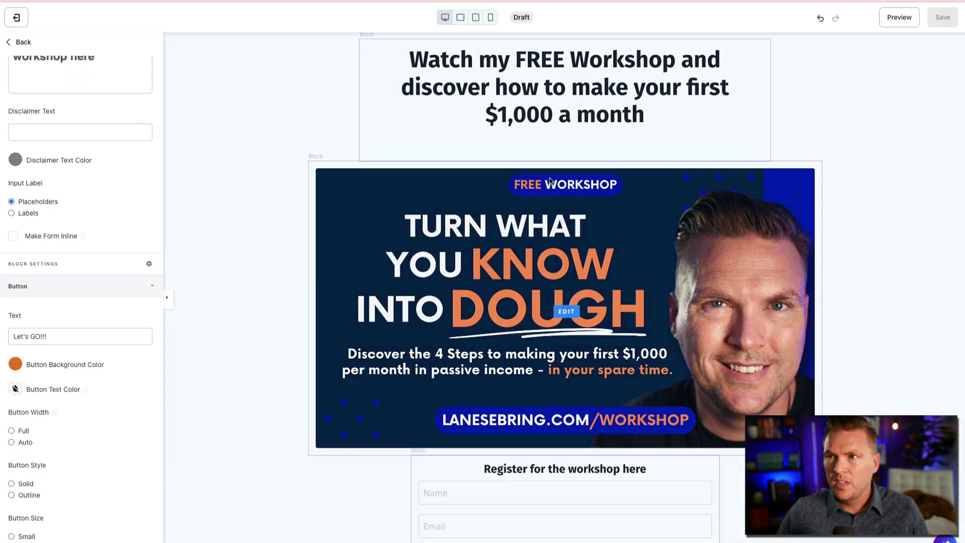
{"action": "scroll", "coordinate": [857, 283], "scroll_direction": "down", "scroll_amount": 2}
{"action": "scroll", "coordinate": [857, 283], "scroll_direction": "up", "scroll_amount": 3}
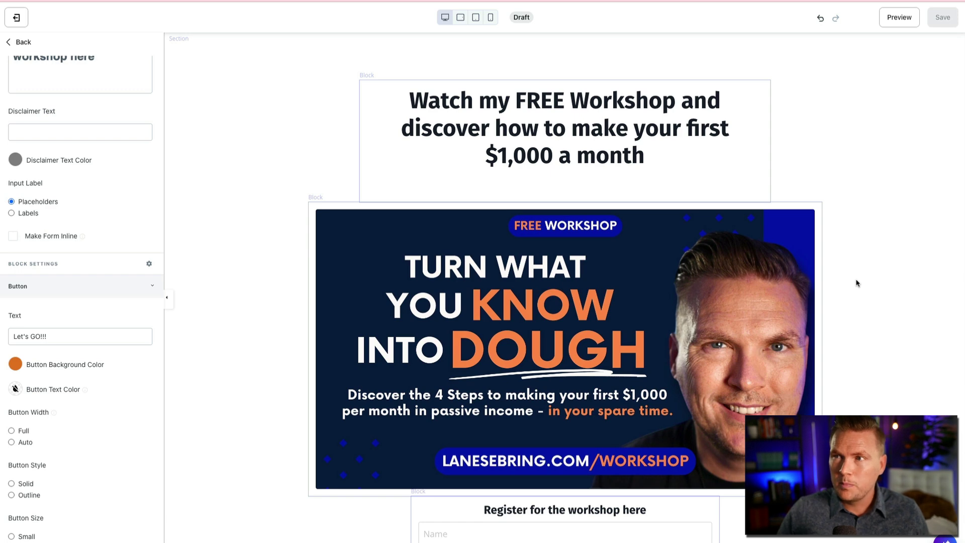
{"action": "scroll", "coordinate": [566, 205], "scroll_direction": "down", "scroll_amount": 1}
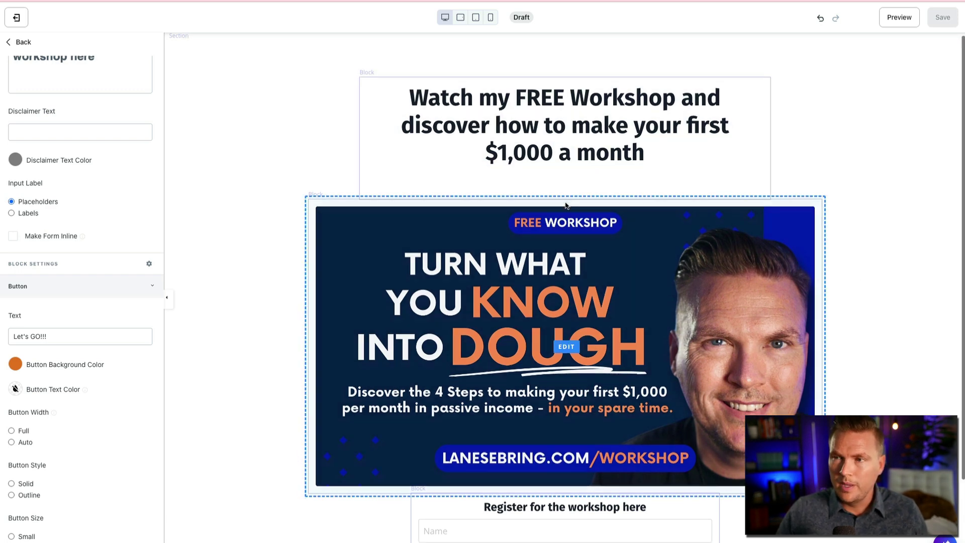
{"action": "scroll", "coordinate": [565, 205], "scroll_direction": "down", "scroll_amount": 2}
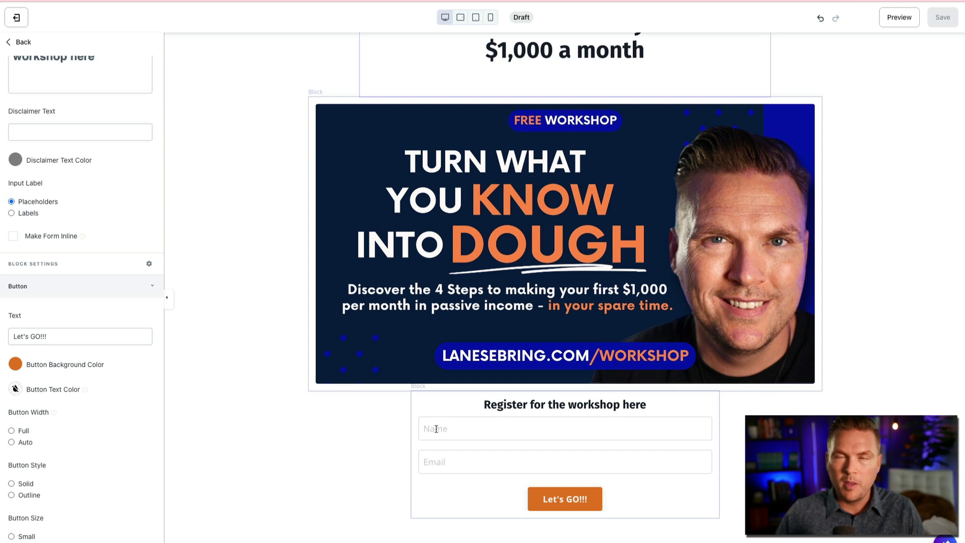
{"action": "mouse_move", "coordinate": [566, 502]}
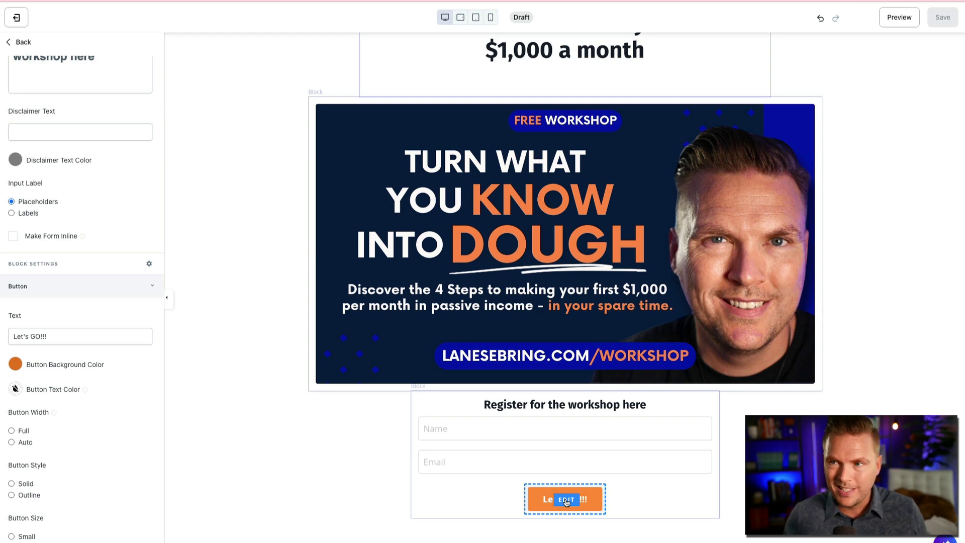
{"action": "scroll", "coordinate": [566, 502], "scroll_direction": "up", "scroll_amount": 2}
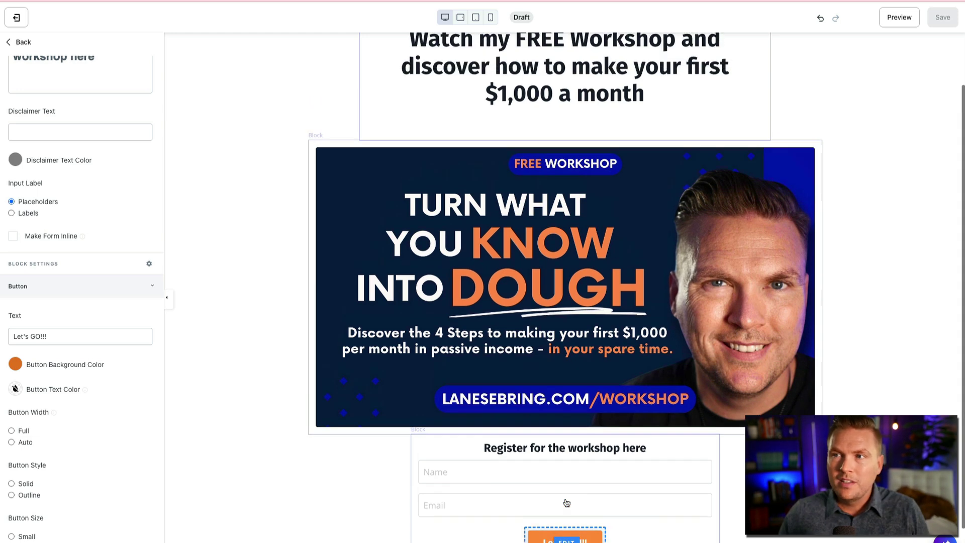
{"action": "scroll", "coordinate": [642, 474], "scroll_direction": "down", "scroll_amount": 2}
{"action": "scroll", "coordinate": [642, 473], "scroll_direction": "up", "scroll_amount": 2}
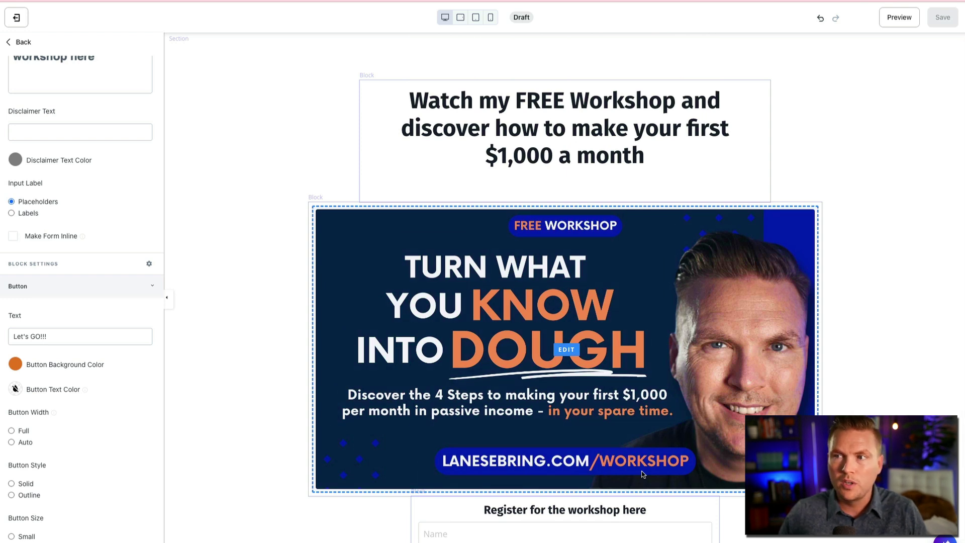
{"action": "scroll", "coordinate": [642, 474], "scroll_direction": "down", "scroll_amount": 1}
{"action": "scroll", "coordinate": [628, 463], "scroll_direction": "up", "scroll_amount": 1}
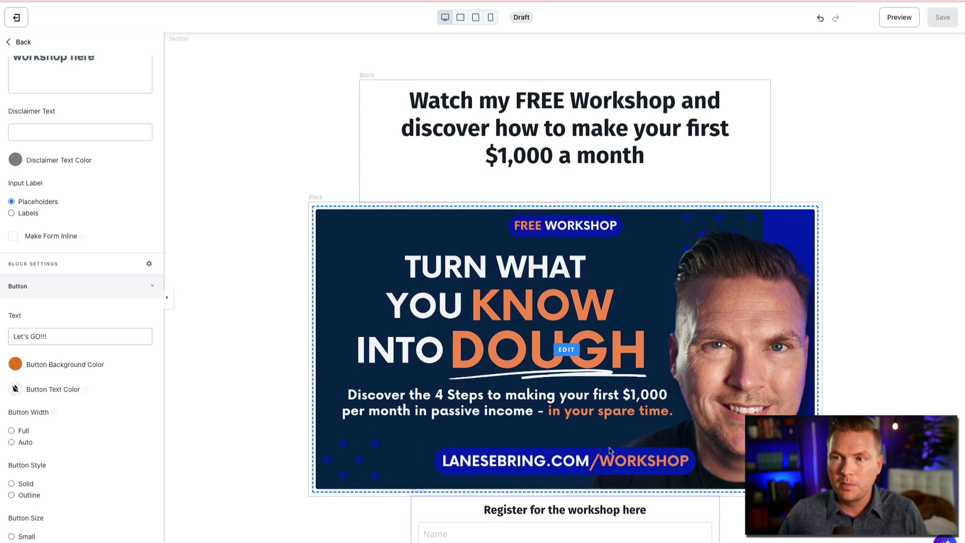
{"action": "left_click", "coordinate": [232, 320]}
{"action": "scroll", "coordinate": [233, 320], "scroll_direction": "down", "scroll_amount": 2}
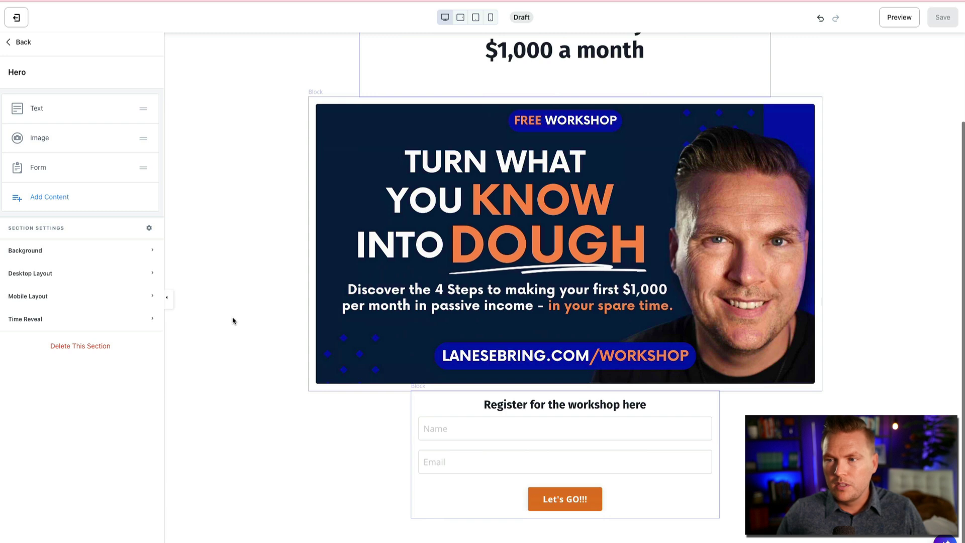
{"action": "scroll", "coordinate": [232, 320], "scroll_direction": "up", "scroll_amount": 2}
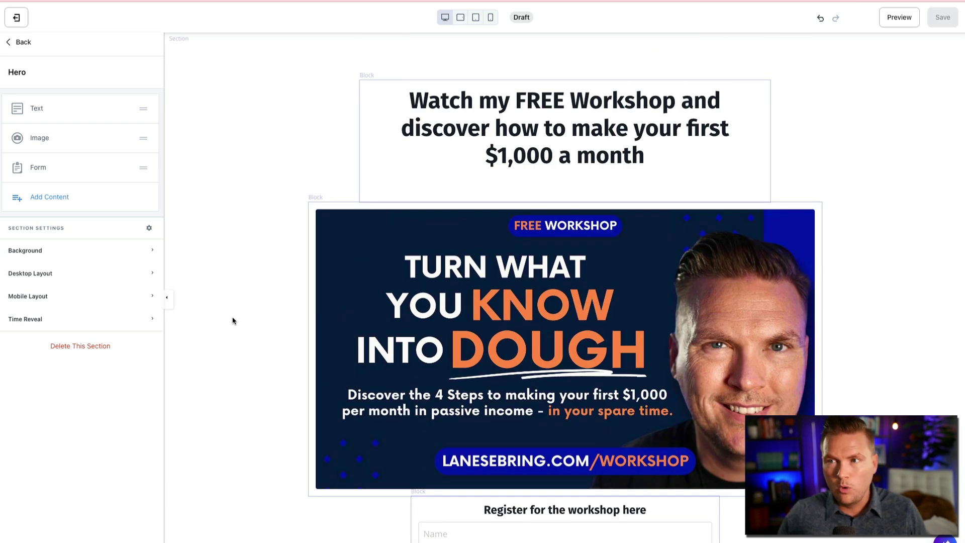